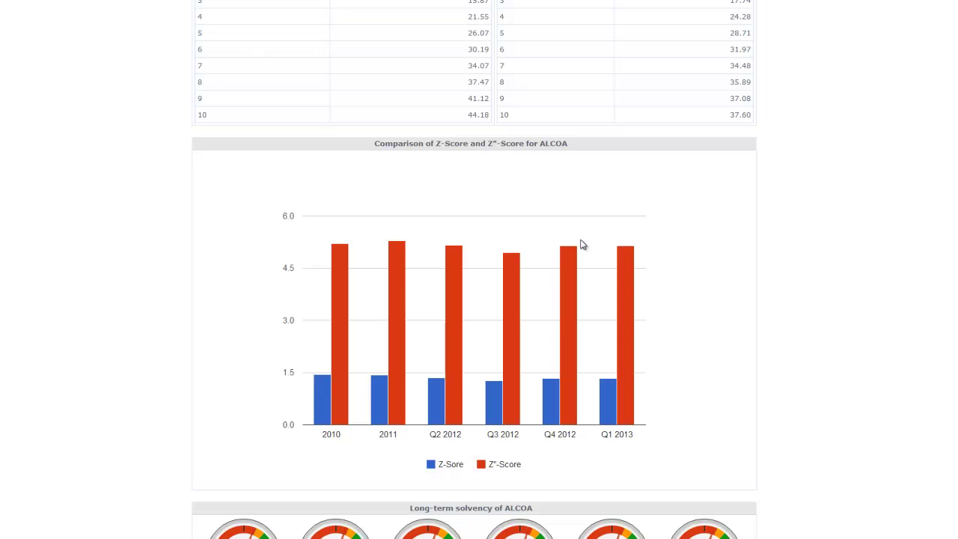
Step: Run a comparison of the ticker symbols GM, F
scroll(583, 245, "down", 3)
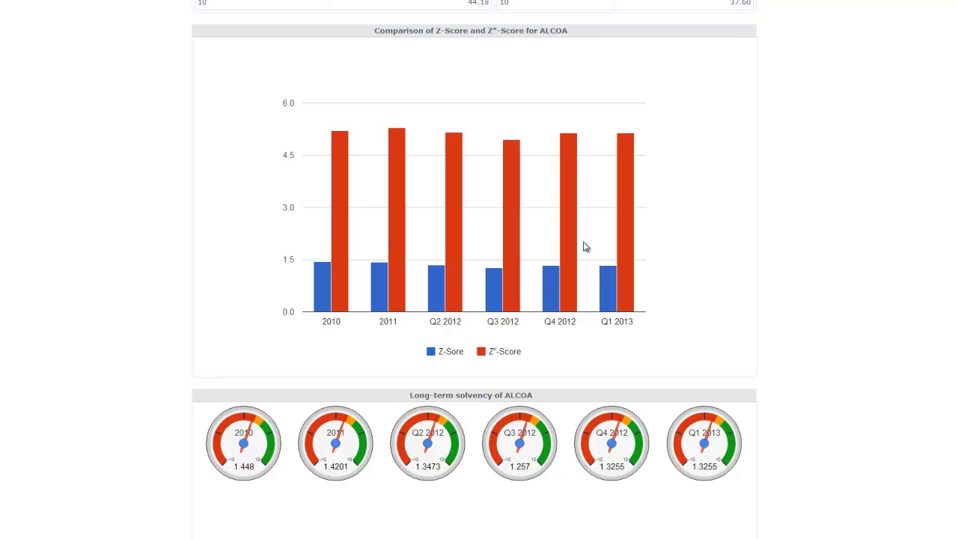
scroll(586, 247, "up", 10)
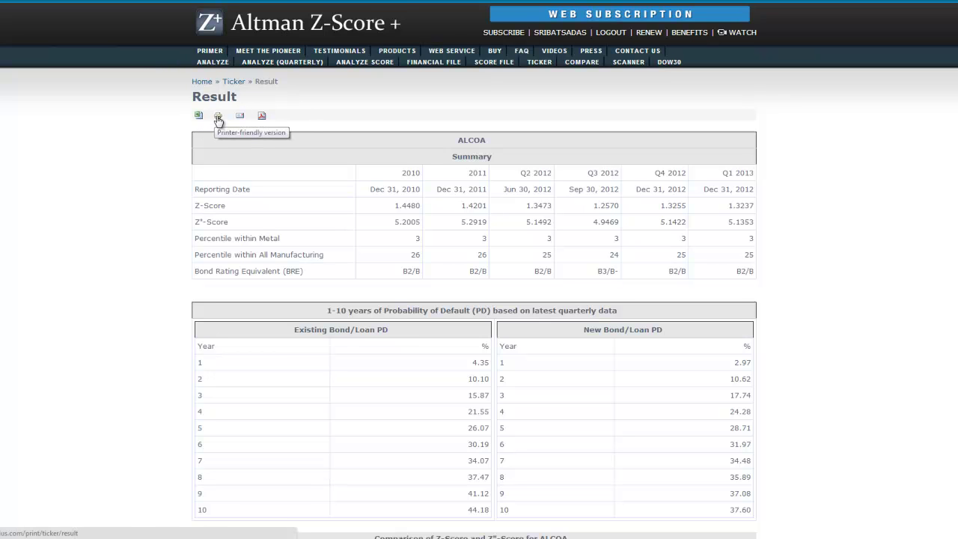
left_click(571, 65)
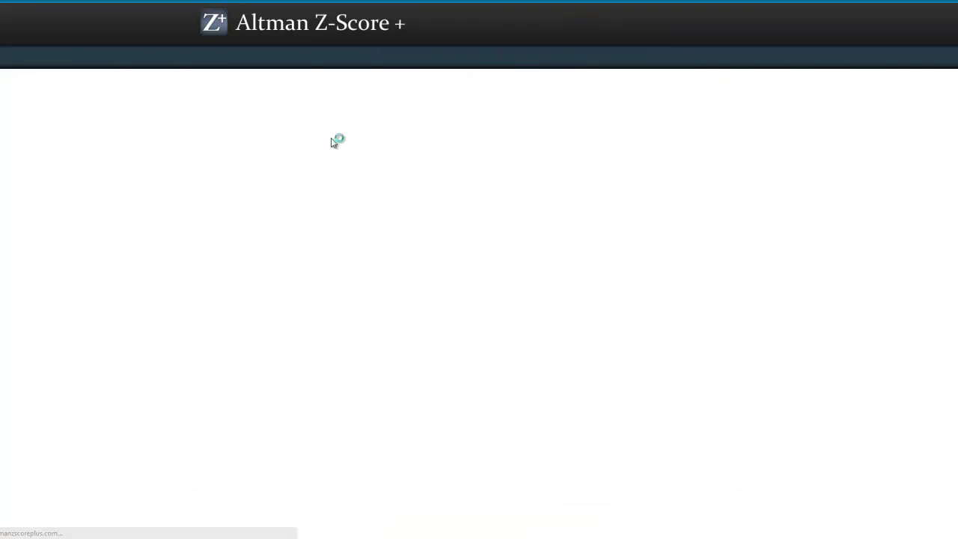
left_click(293, 142)
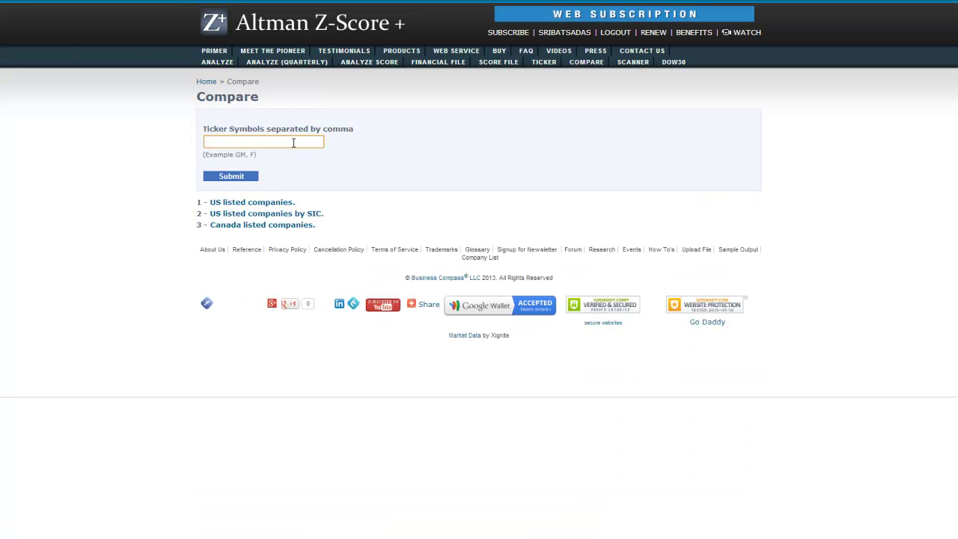
type("GM, F")
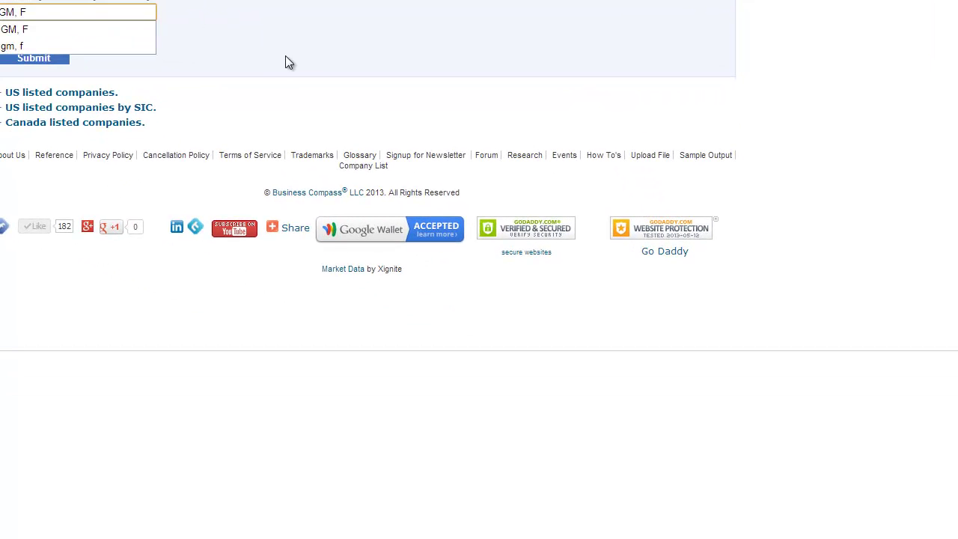
left_click(285, 63)
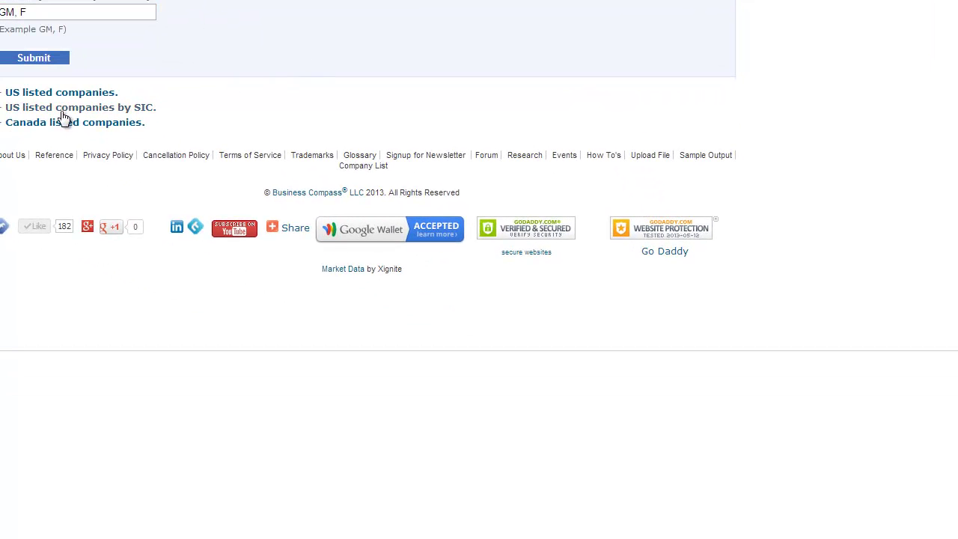
left_click(51, 68)
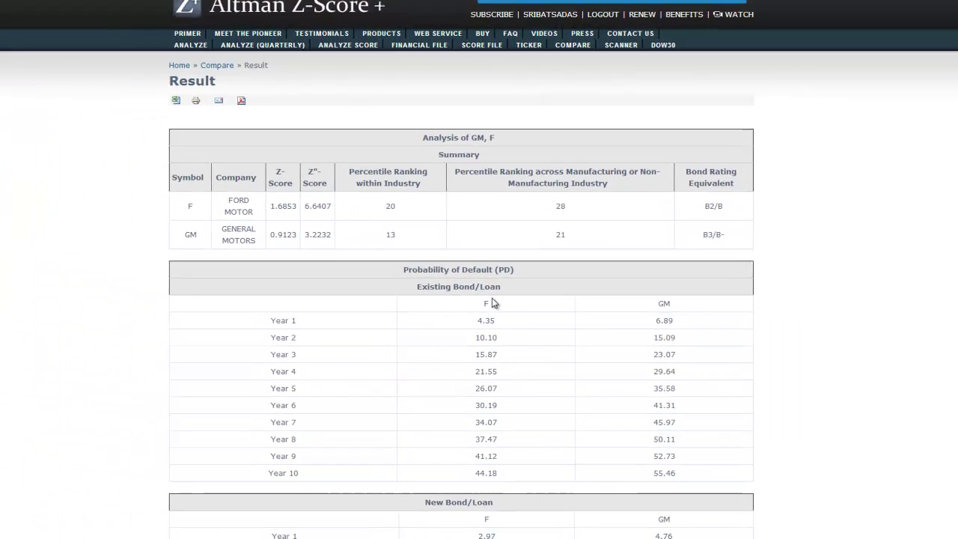
Step: Review the GM and F comparison, covering the default probability tables, the Z-Score chart and the long-term solvency gauges
scroll(416, 251, "down", 3)
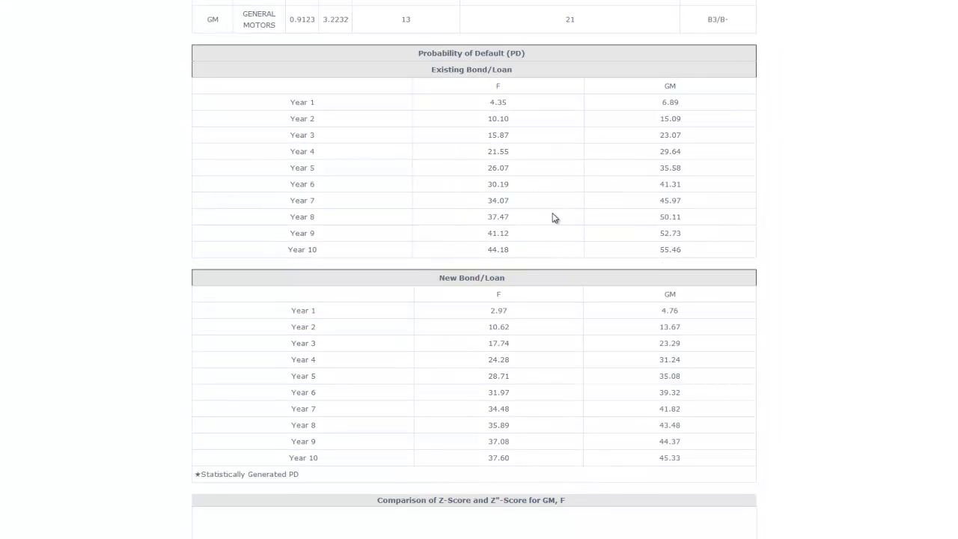
scroll(556, 235, "down", 3)
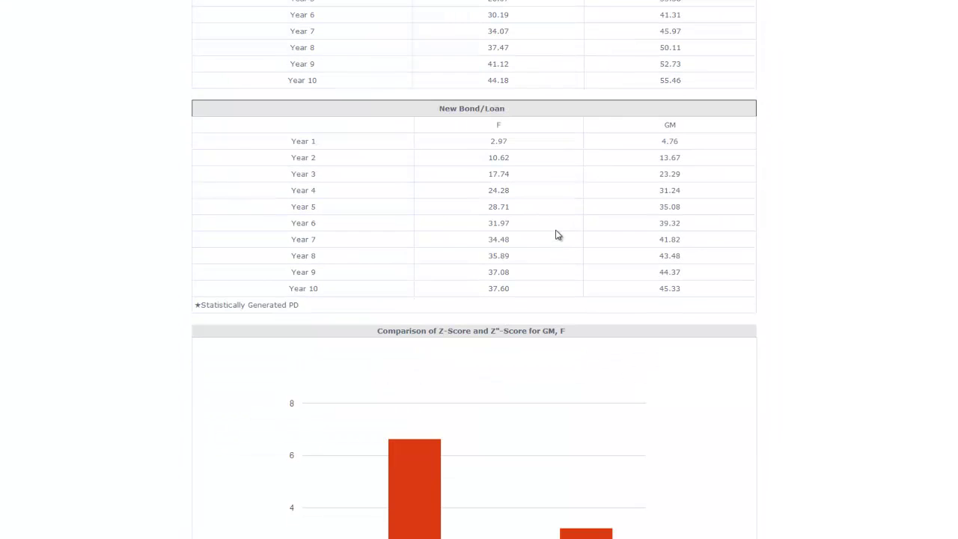
scroll(577, 252, "down", 2)
scroll(577, 253, "down", 1)
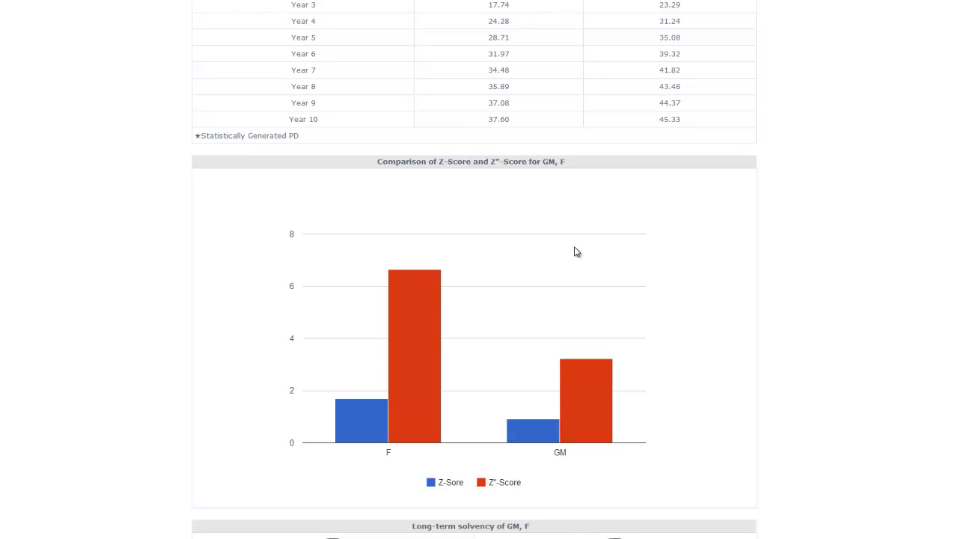
scroll(577, 252, "down", 3)
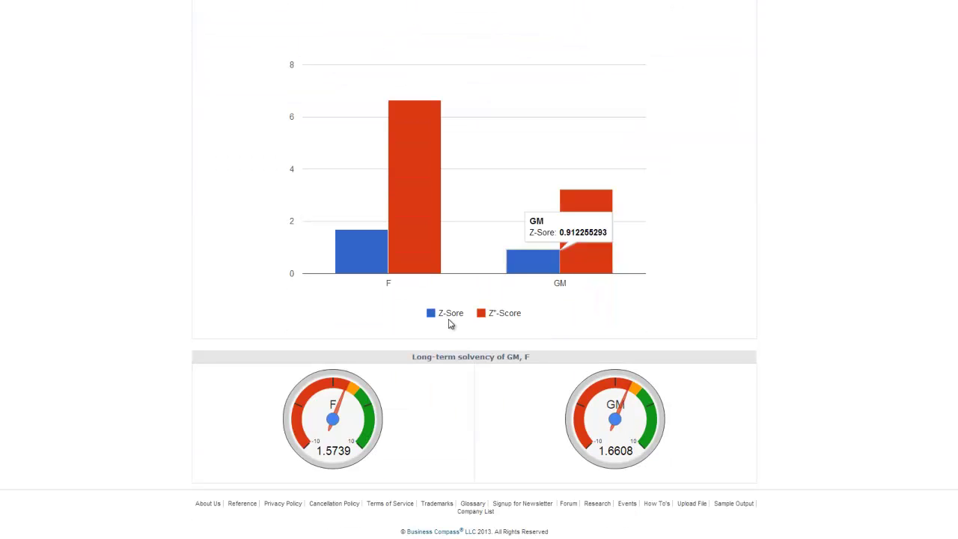
scroll(687, 309, "up", 10)
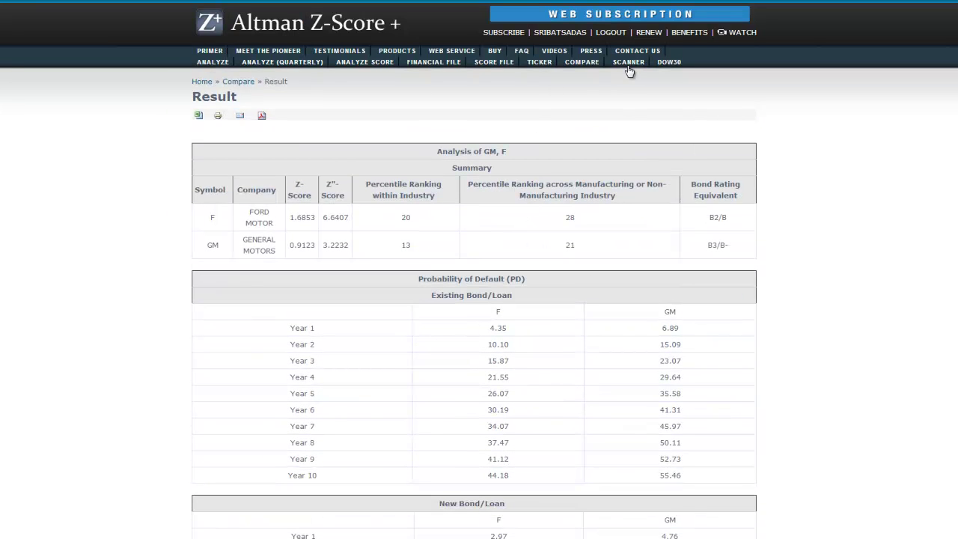
Step: Open the Altman Z-Score Scanner and examine its score, percentile ranking, bond rating, default probability, SIC code, industry and country criteria
left_click(629, 62)
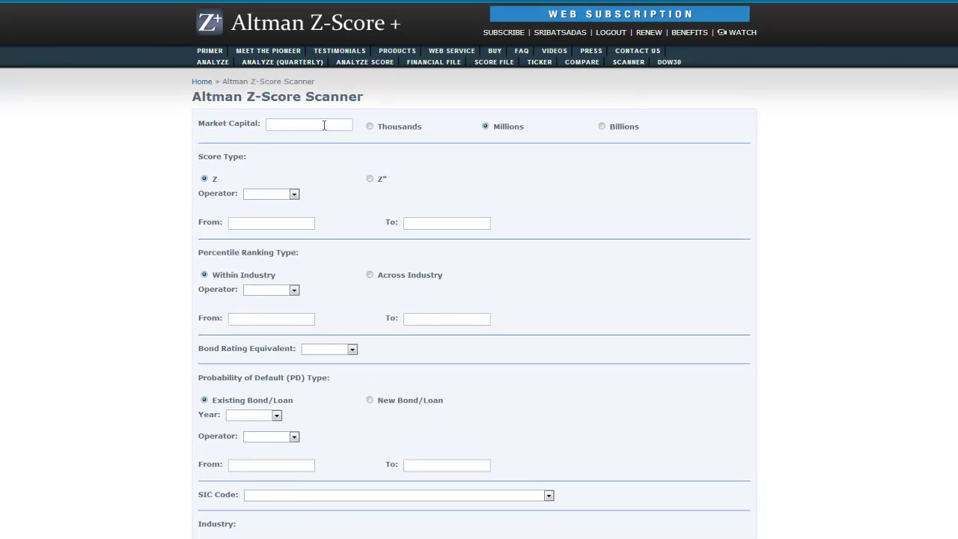
left_click(294, 196)
left_click(349, 193)
scroll(562, 188, "down", 3)
scroll(562, 189, "up", 2)
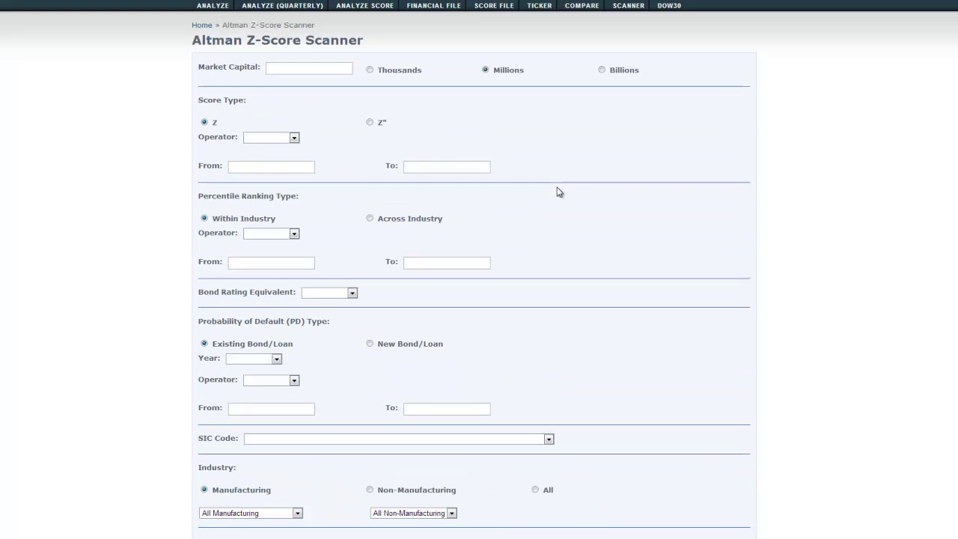
left_click(295, 233)
left_click(516, 226)
scroll(556, 242, "down", 1)
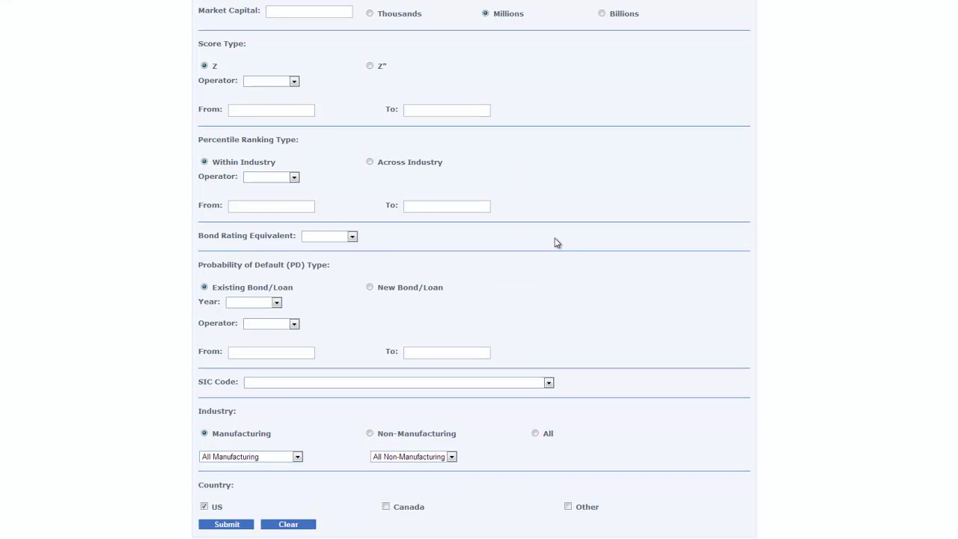
left_click(352, 236)
left_click(569, 272)
scroll(569, 272, "down", 2)
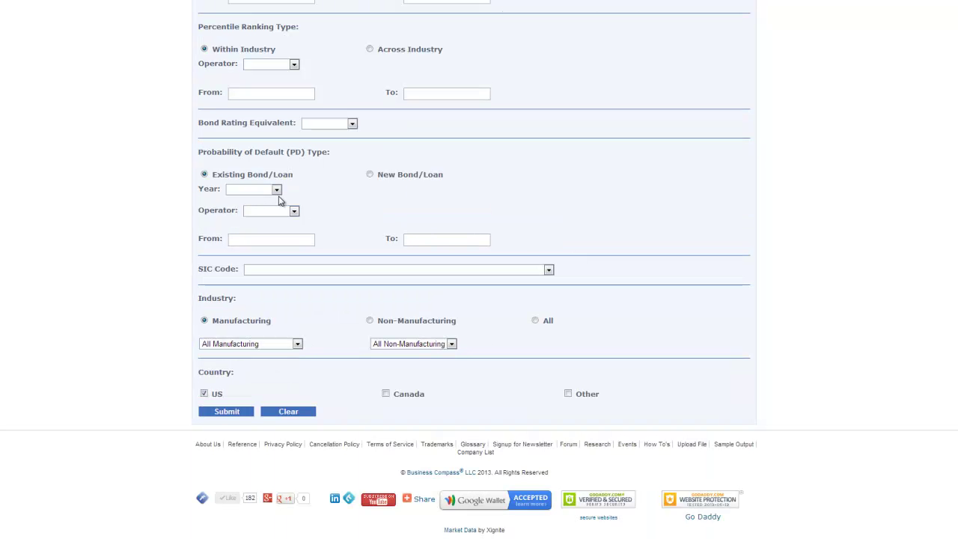
left_click(350, 271)
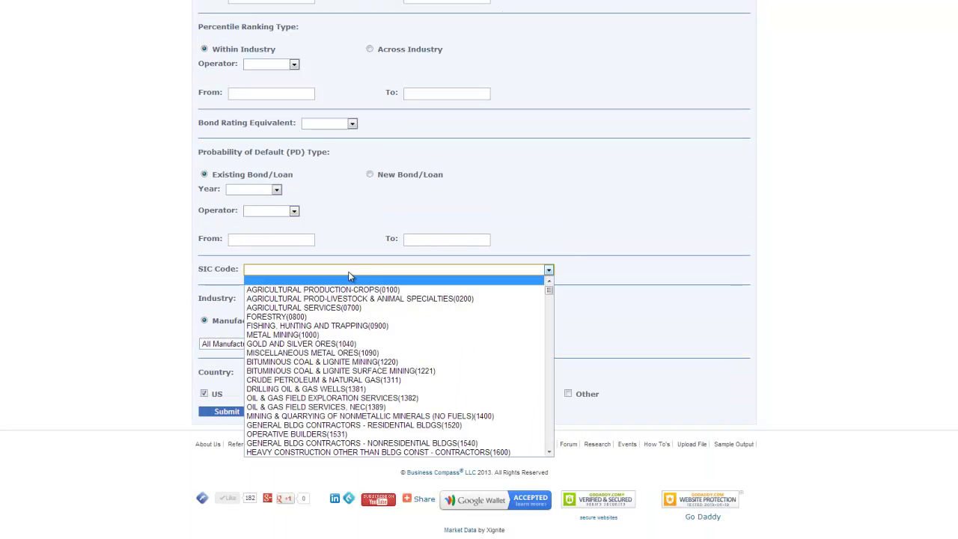
left_click(682, 197)
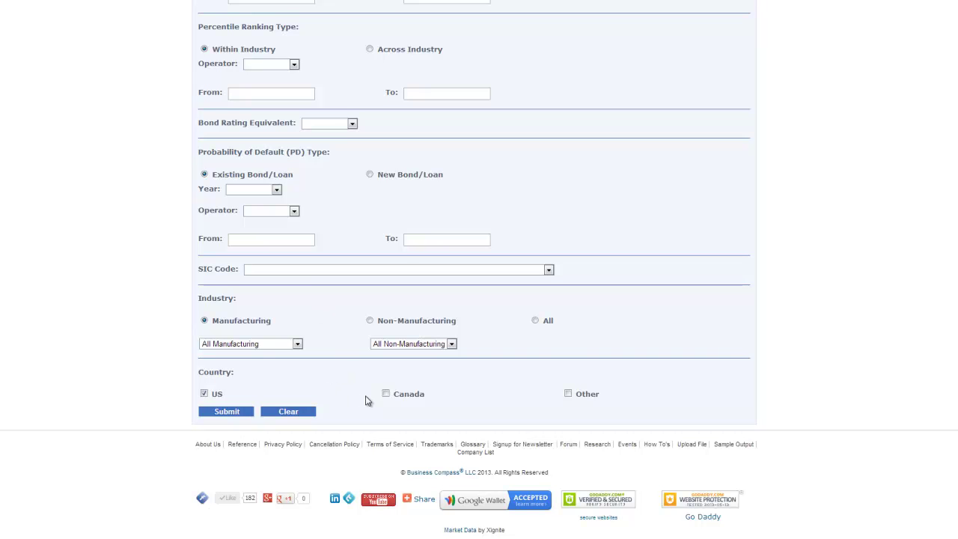
scroll(692, 290, "up", 3)
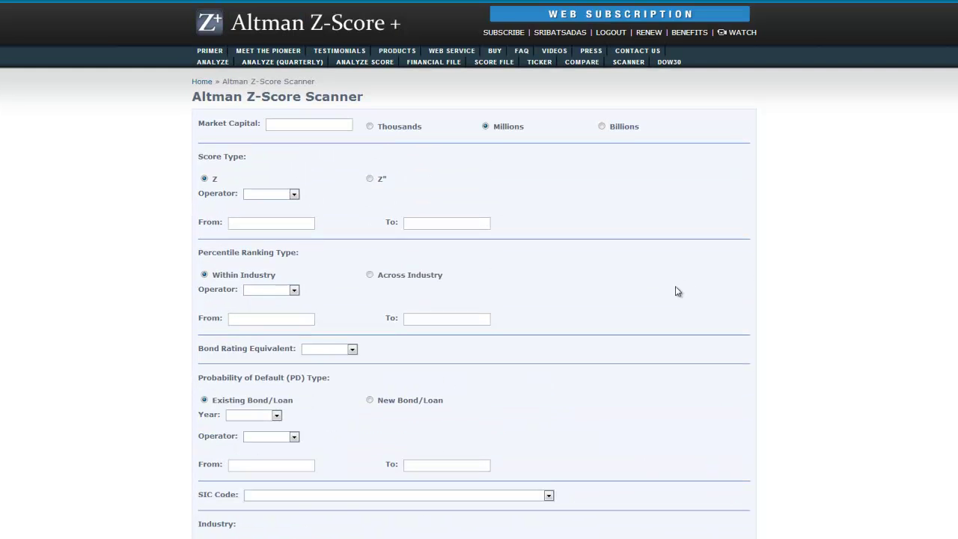
Step: Scan for US manufacturing companies with the SIC code METAL MINING(1000)
scroll(387, 174, "down", 3)
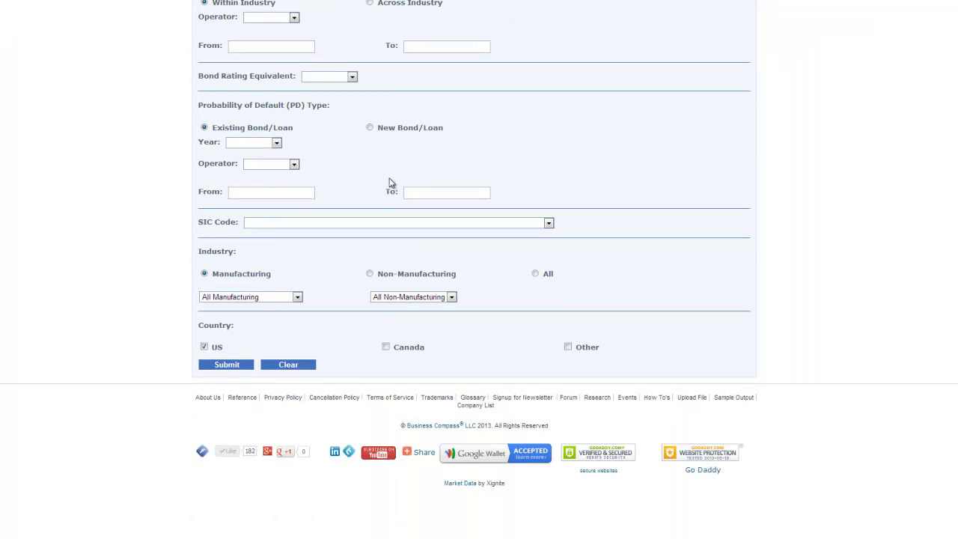
left_click(364, 224)
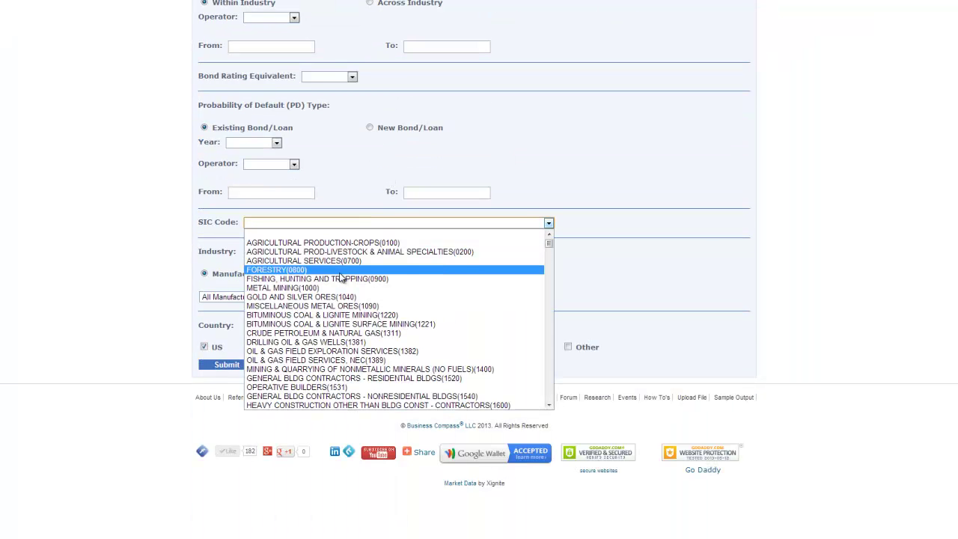
left_click(336, 287)
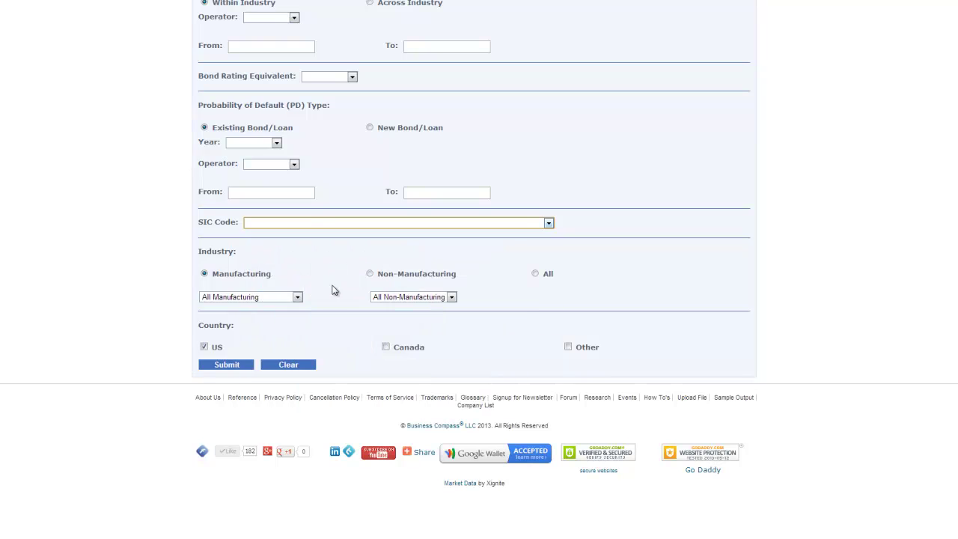
left_click(237, 367)
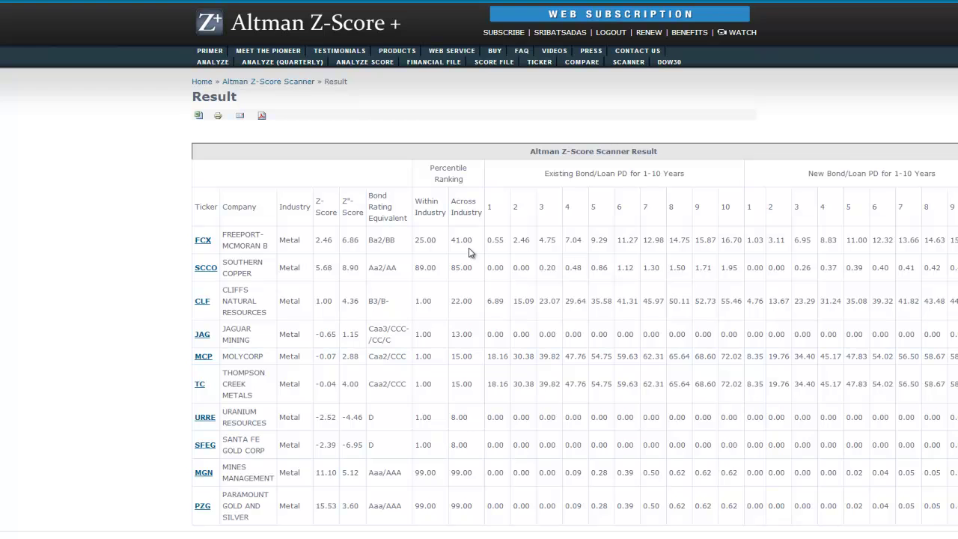
Step: Open the FCX ticker result from the scan and review its summary, default probabilities, score chart and solvency gauges
left_click(204, 243)
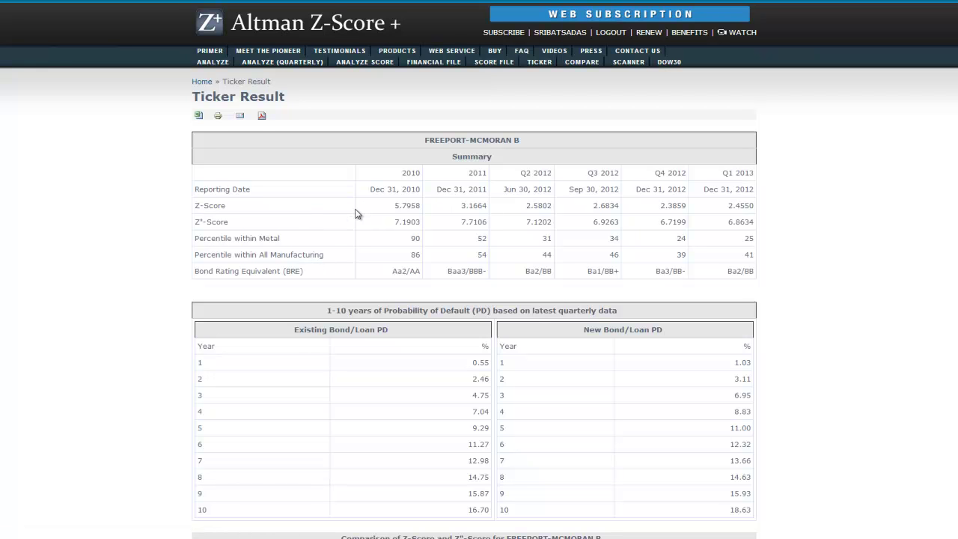
scroll(356, 215, "down", 5)
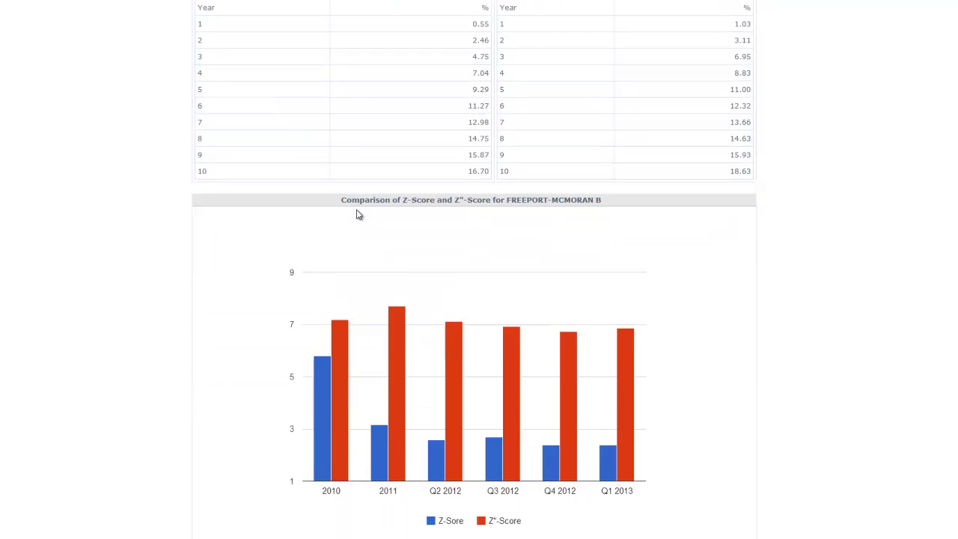
scroll(356, 214, "down", 5)
scroll(359, 216, "up", 6)
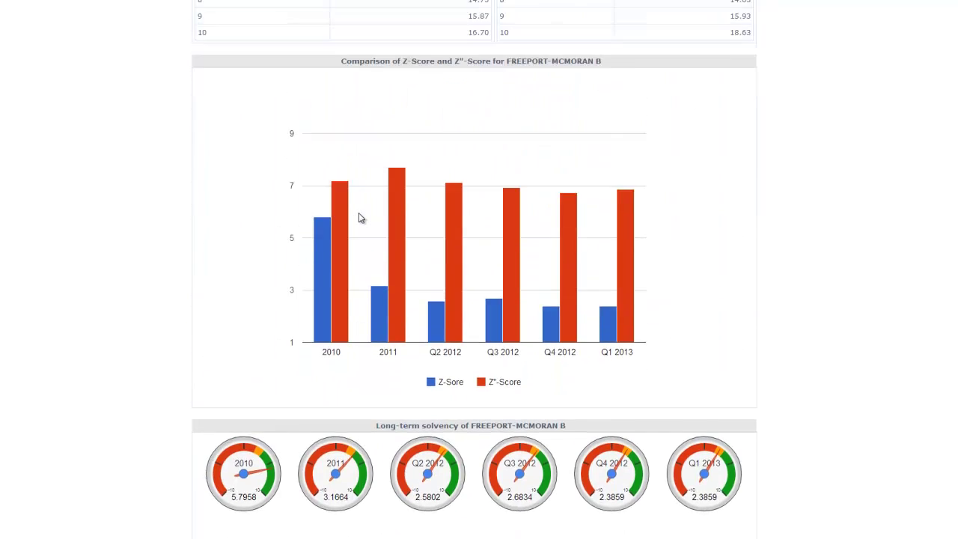
scroll(359, 217, "up", 4)
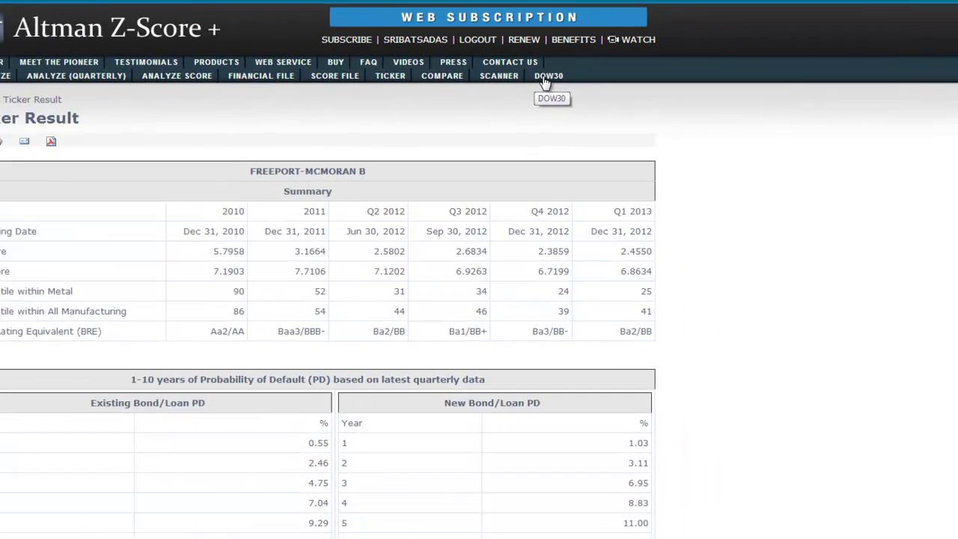
Step: Open the DOW30 list and review the detailed result for CAT, including its score chart and solvency gauges
left_click(490, 84)
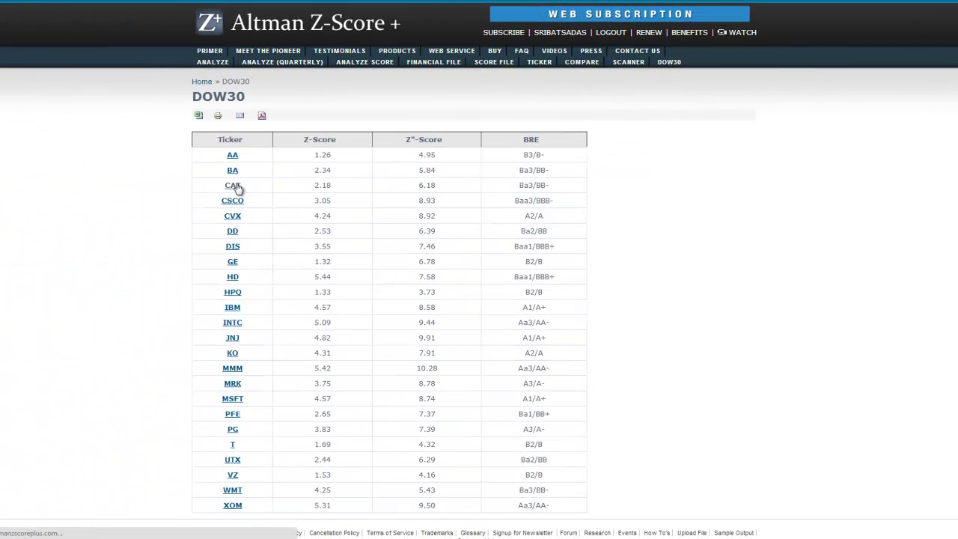
left_click(235, 187)
scroll(470, 210, "down", 1)
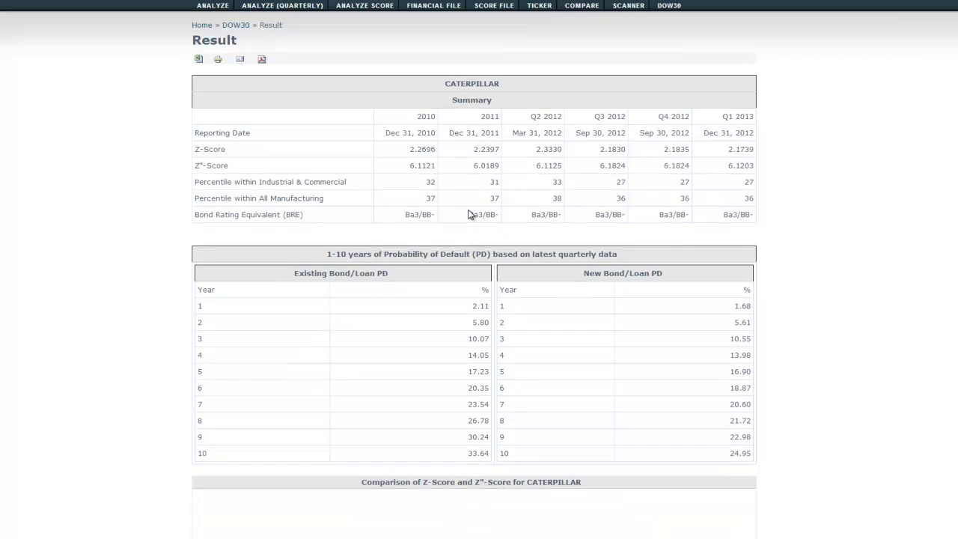
scroll(470, 215, "down", 8)
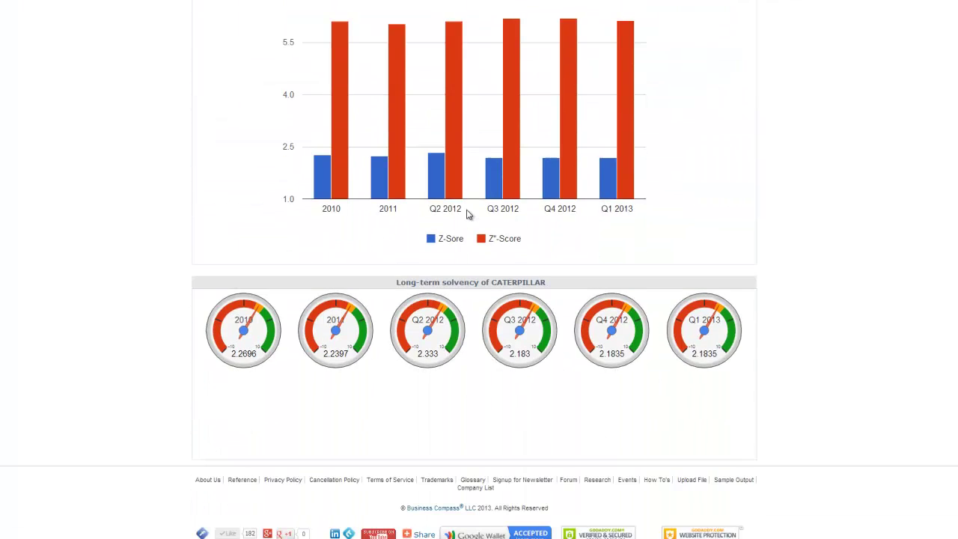
scroll(468, 214, "up", 10)
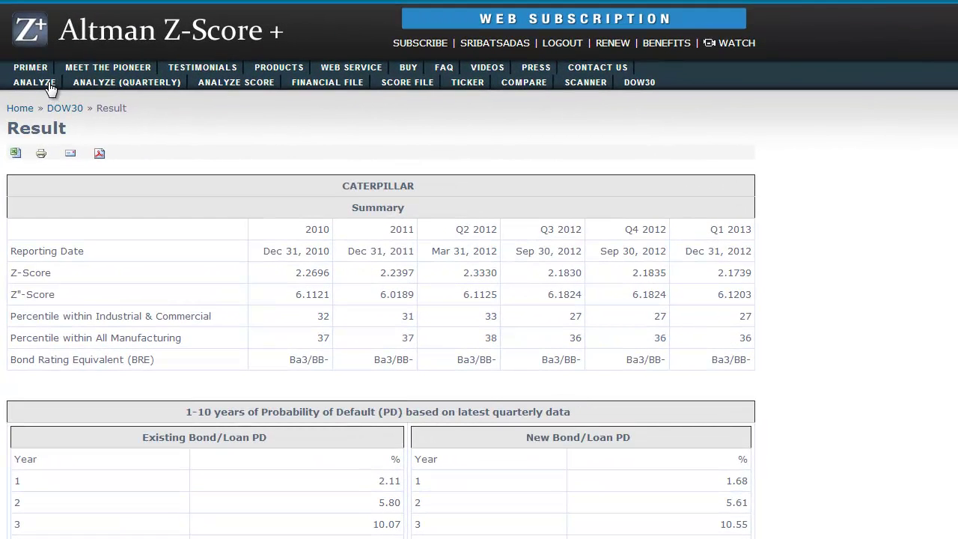
Step: Start an analysis for a Public, Manufacturing, US company with a Single Dataset
left_click(50, 88)
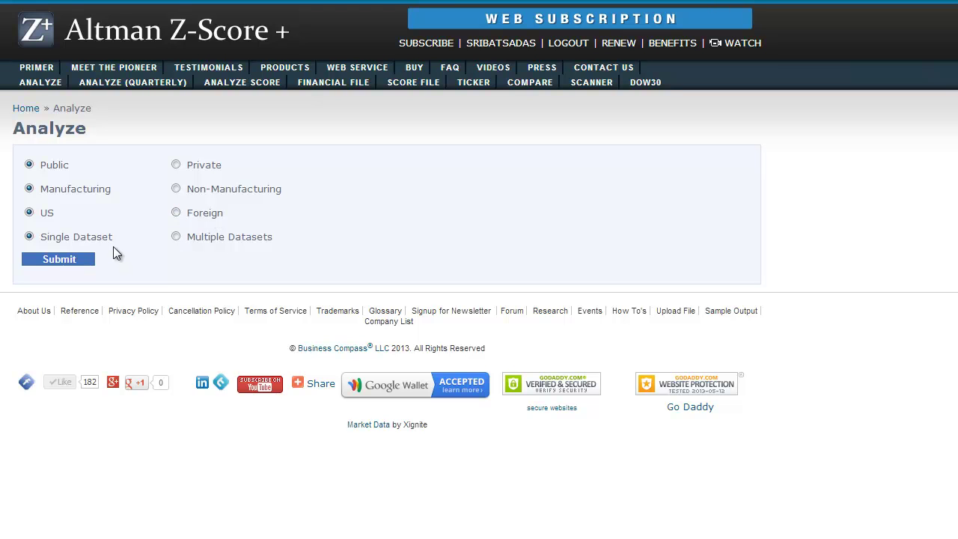
left_click(59, 260)
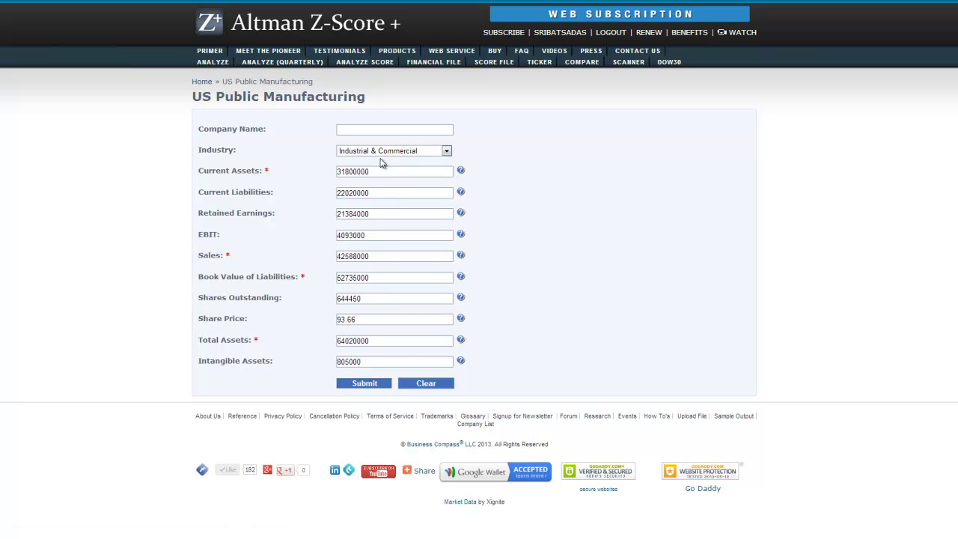
Step: Examine the industry choices, the financial input fields down to Intangible Assets, and the field help notes on the US Public Manufacturing form
left_click(430, 152)
left_click(524, 141)
left_click(383, 194)
left_click(392, 214)
left_click(389, 236)
left_click(387, 258)
left_click(388, 278)
left_click(398, 300)
left_click(387, 323)
left_click(387, 341)
left_click(388, 360)
left_click(383, 342)
left_click(370, 239)
left_click(377, 256)
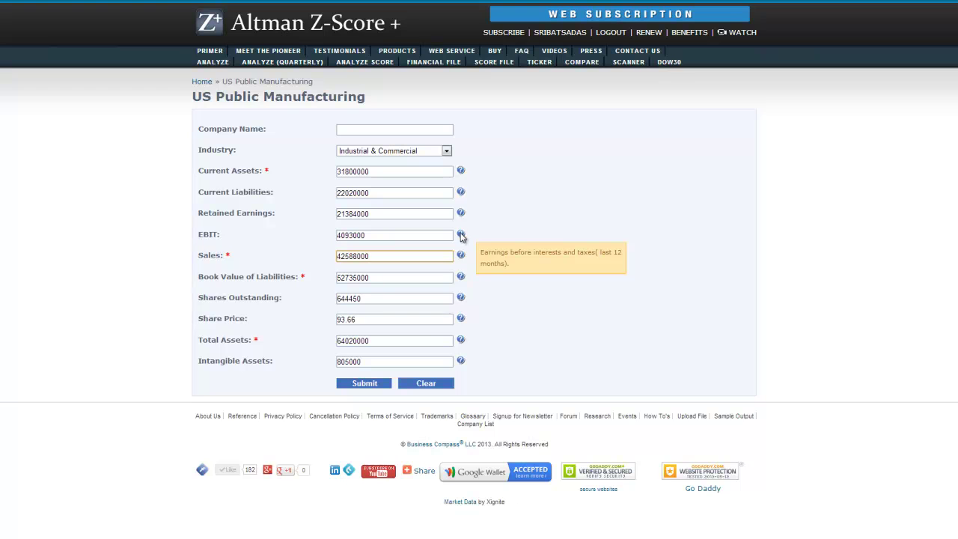
mouse_move(460, 256)
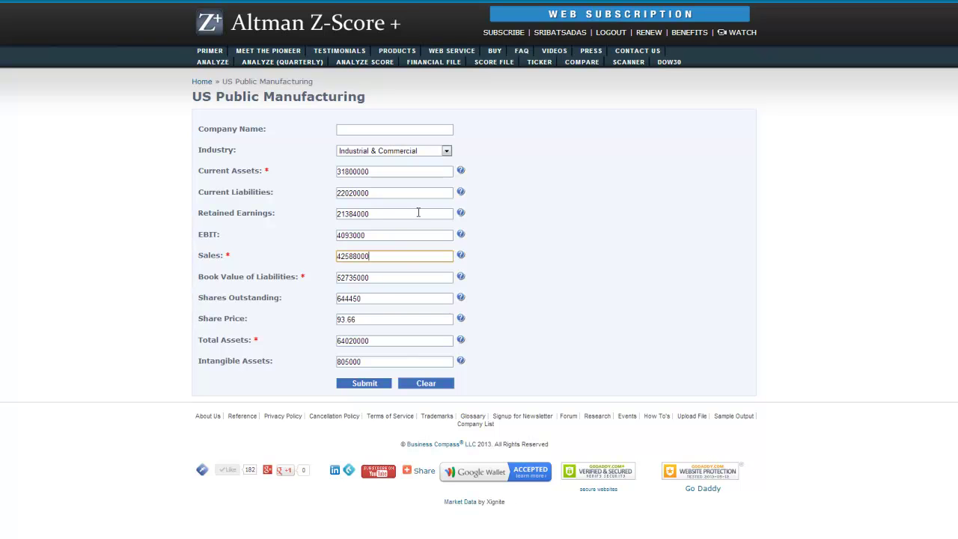
Step: Check the Current Assets, Current Liabilities and Share Price entries and submit the US Public Manufacturing form for Industrial & Commercial
left_click(391, 172)
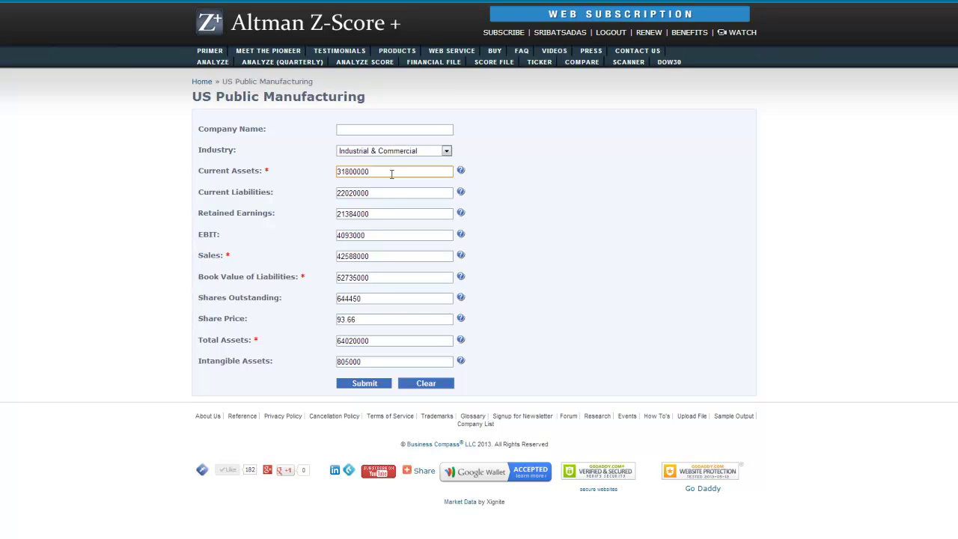
left_click(394, 192)
left_click_drag(372, 320, 330, 317)
left_click(375, 318)
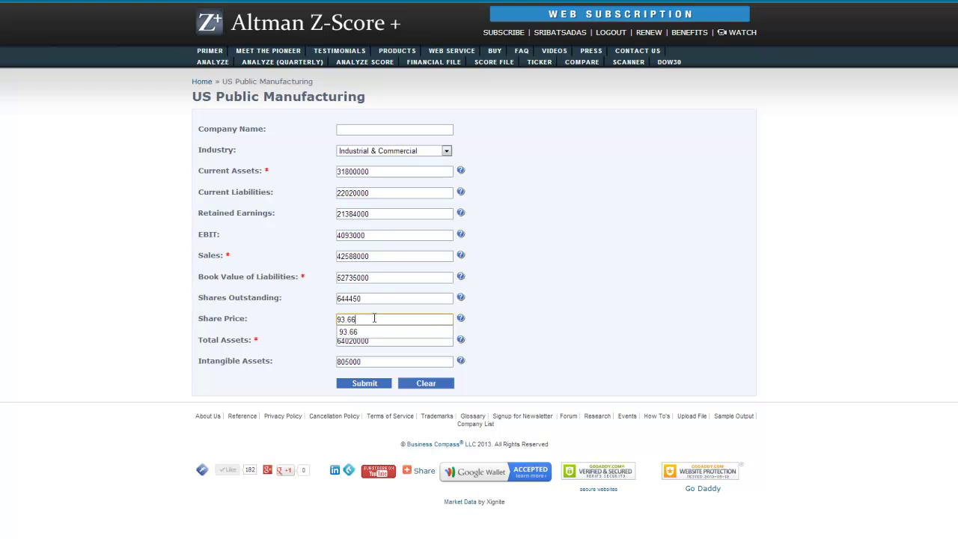
left_click(636, 243)
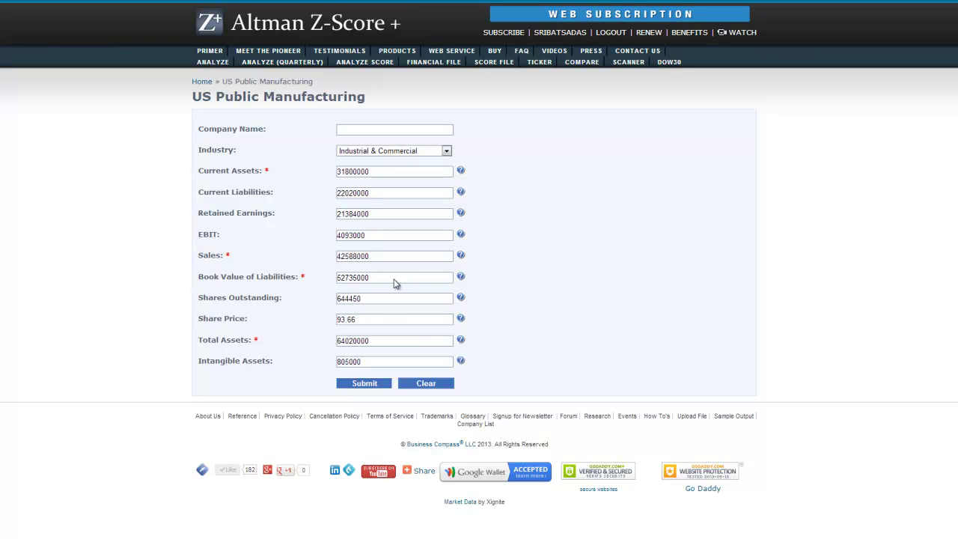
left_click(346, 385)
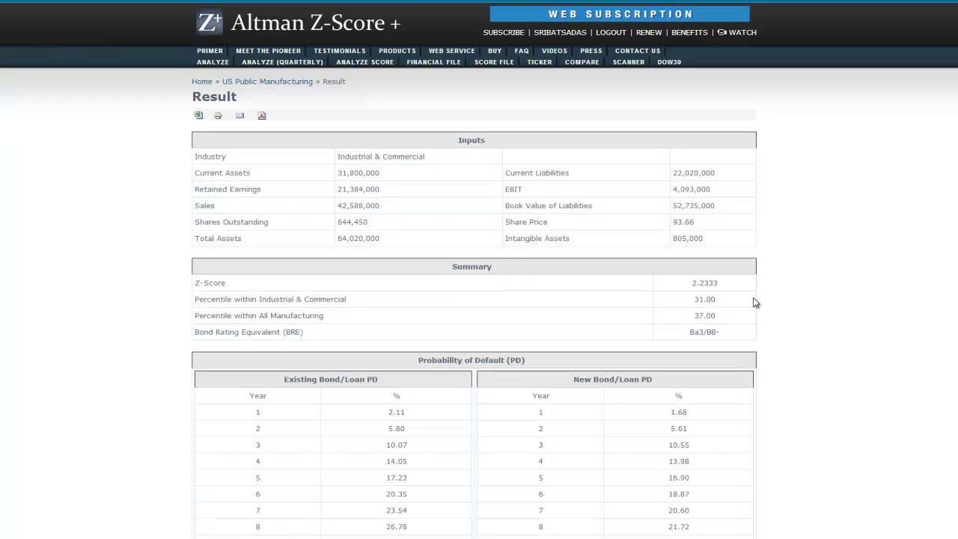
Step: Review the public manufacturing result's inputs, summary, default probability tables, long-term solvency gauge and default probability line chart
scroll(759, 301, "down", 1)
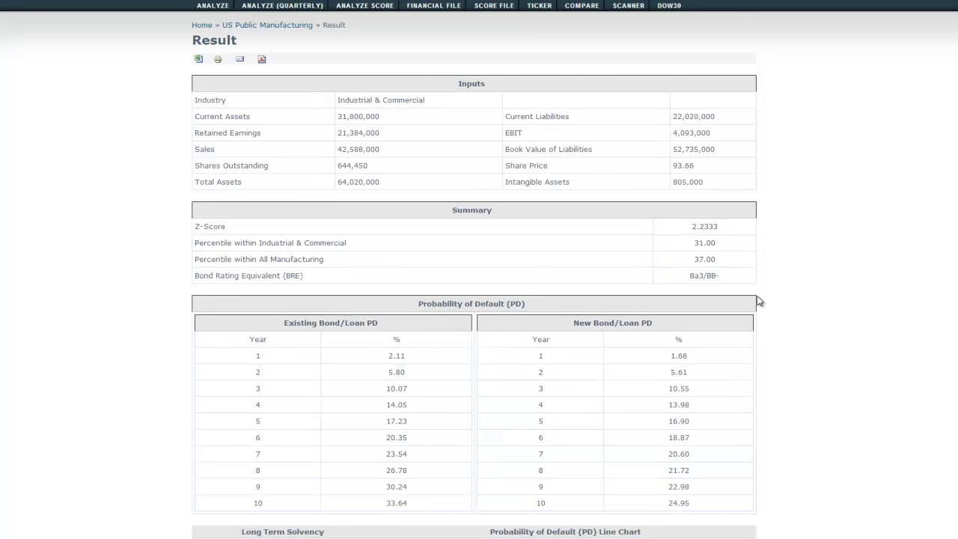
scroll(759, 301, "down", 2)
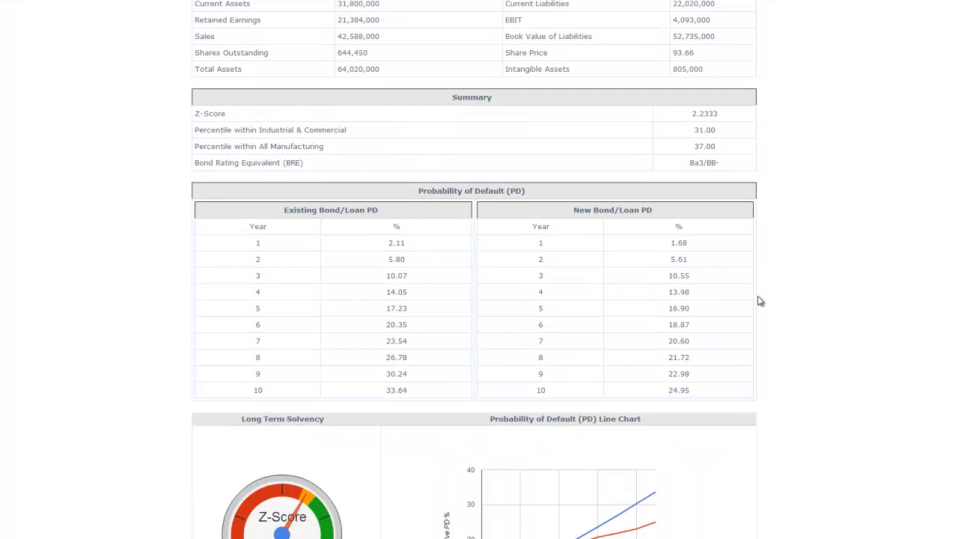
scroll(759, 302, "down", 3)
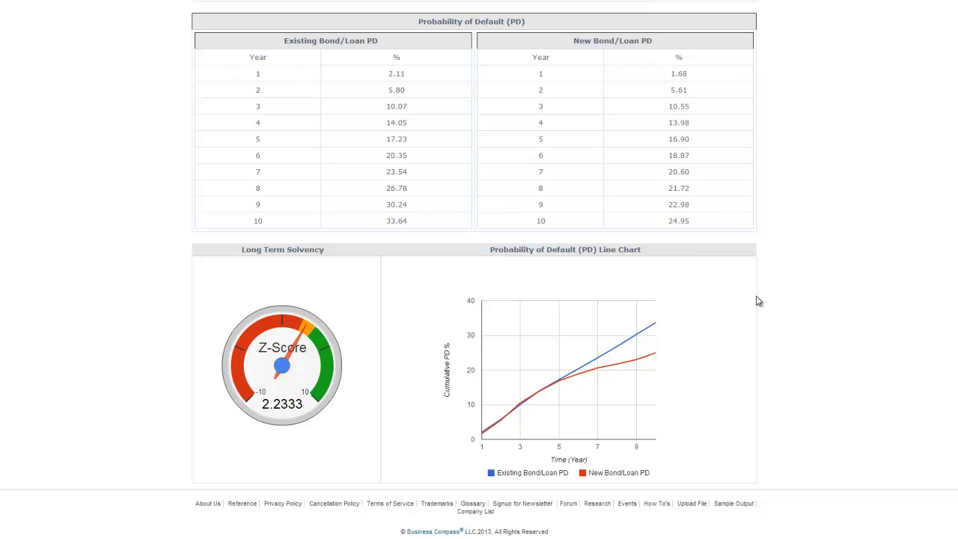
scroll(759, 301, "up", 6)
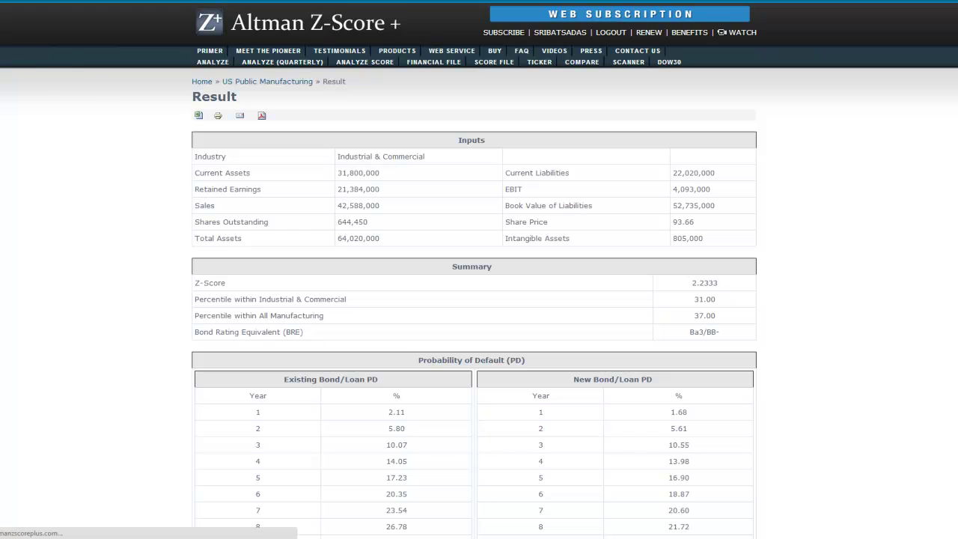
Step: Submit a US Private Manufacturing analysis for Electronic & Transportation with Retained Earnings 0, EBIT -157461 and Book Value of Equities 207048
left_click(267, 81)
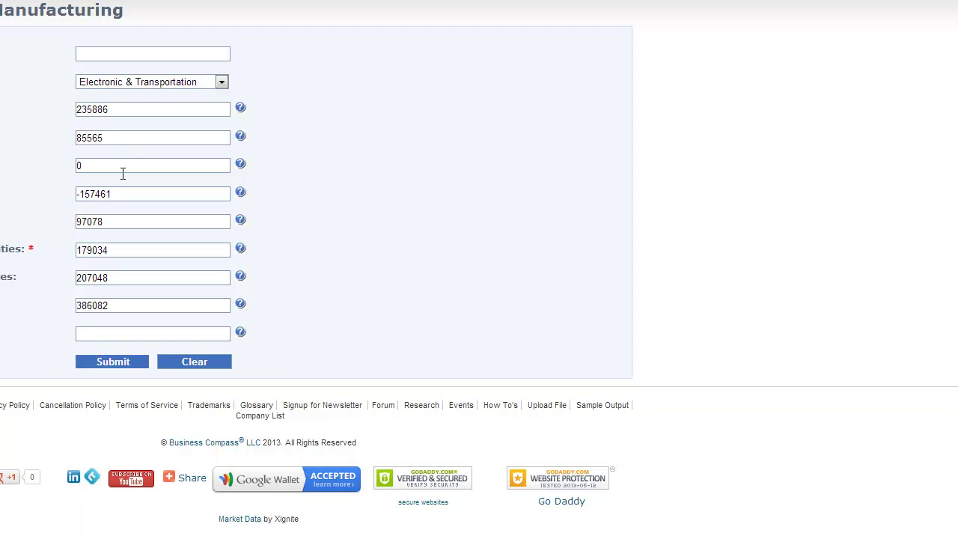
left_click(124, 166)
left_click(140, 194)
left_click_drag(160, 279, 75, 281)
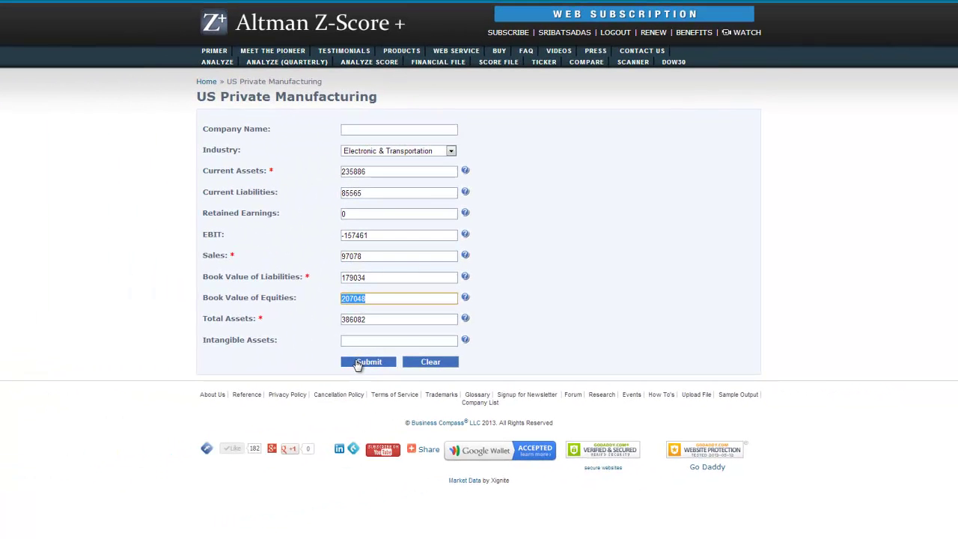
left_click(367, 362)
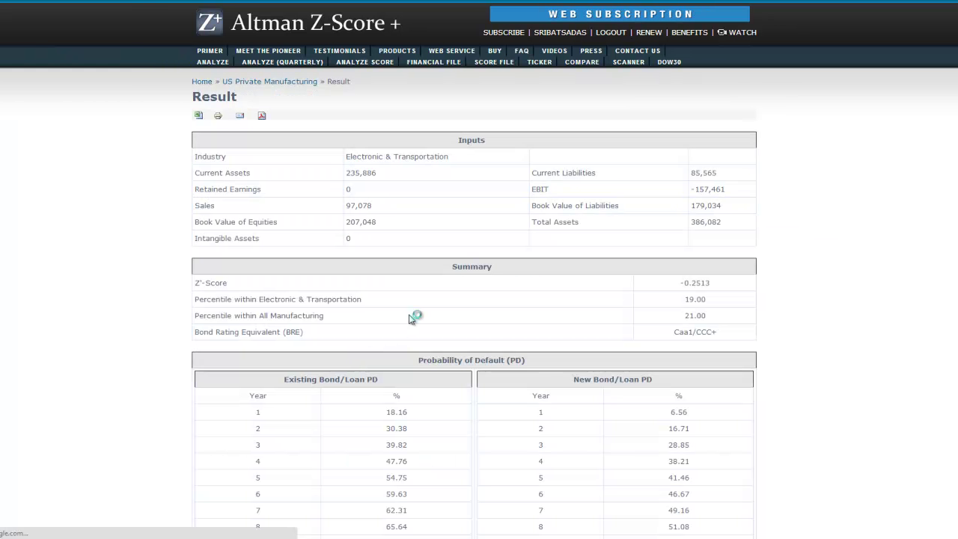
Step: Review the private manufacturing result's summary, default probability tables, solvency gauge and line chart
scroll(532, 273, "down", 3)
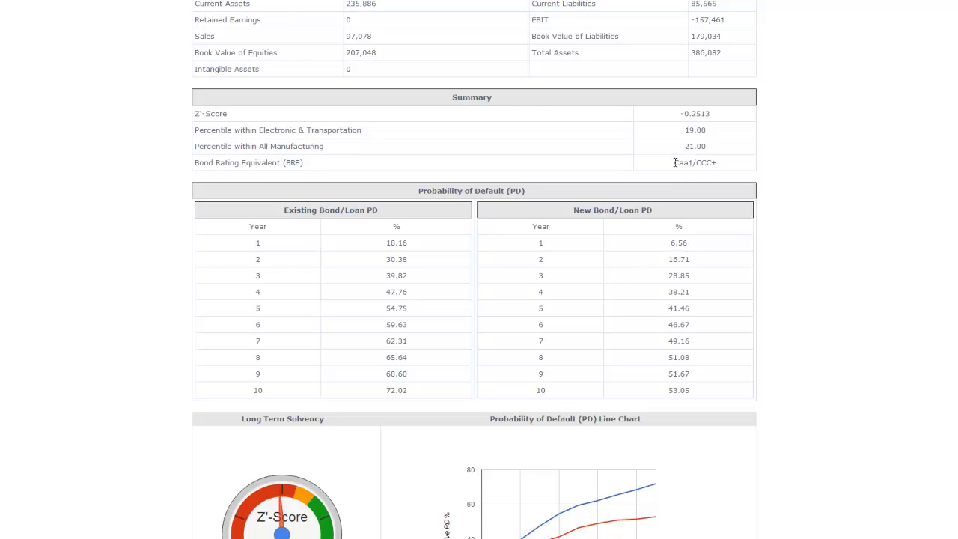
scroll(785, 171, "down", 3)
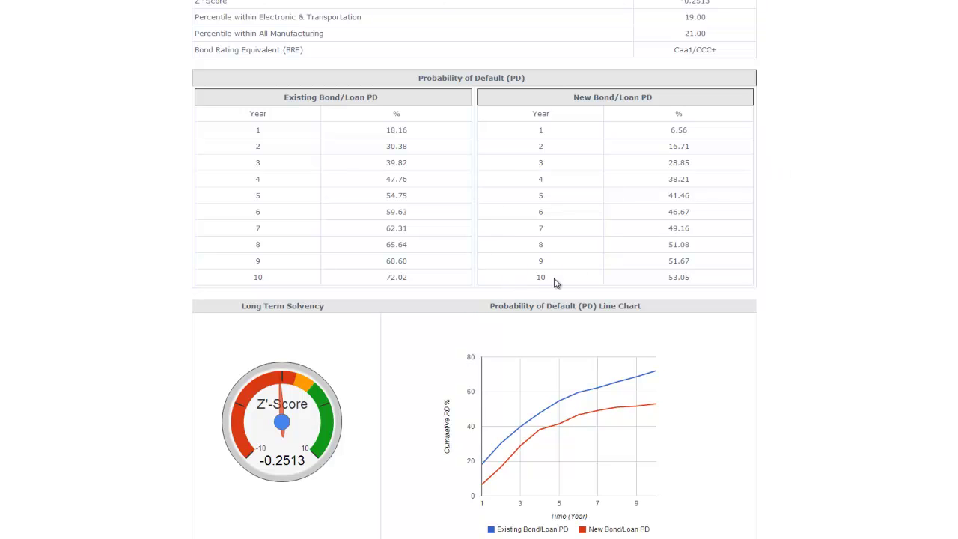
scroll(634, 274, "up", 4)
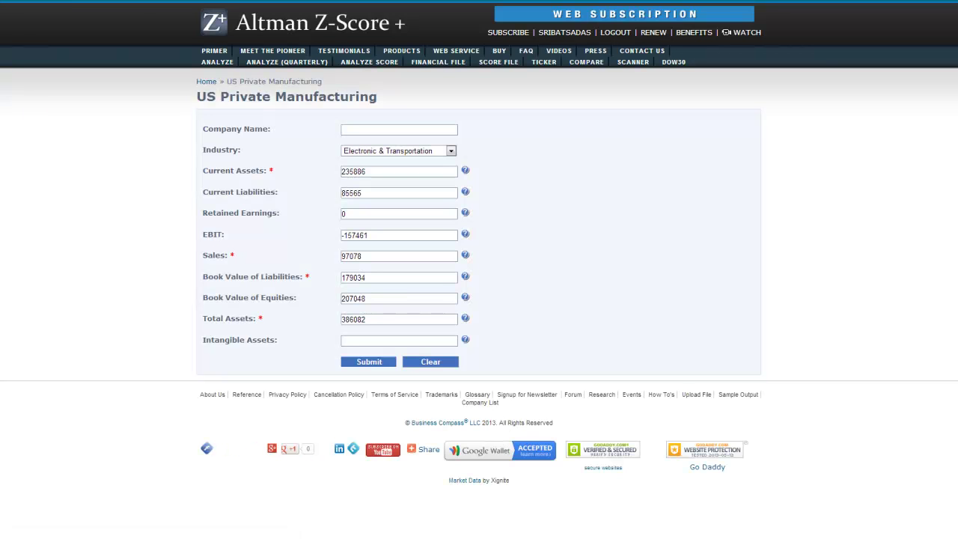
Step: Run a Foreign, Single Dataset analysis for Petroleum with Current Assets 63683000, EBIT 27474000 and Total Assets 308683000
key("alt+Left")
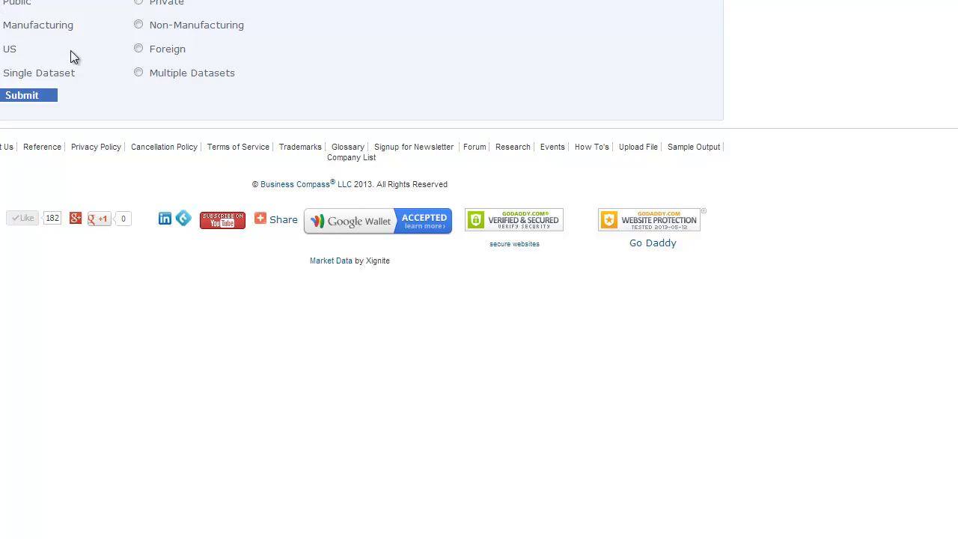
left_click(137, 49)
left_click(49, 99)
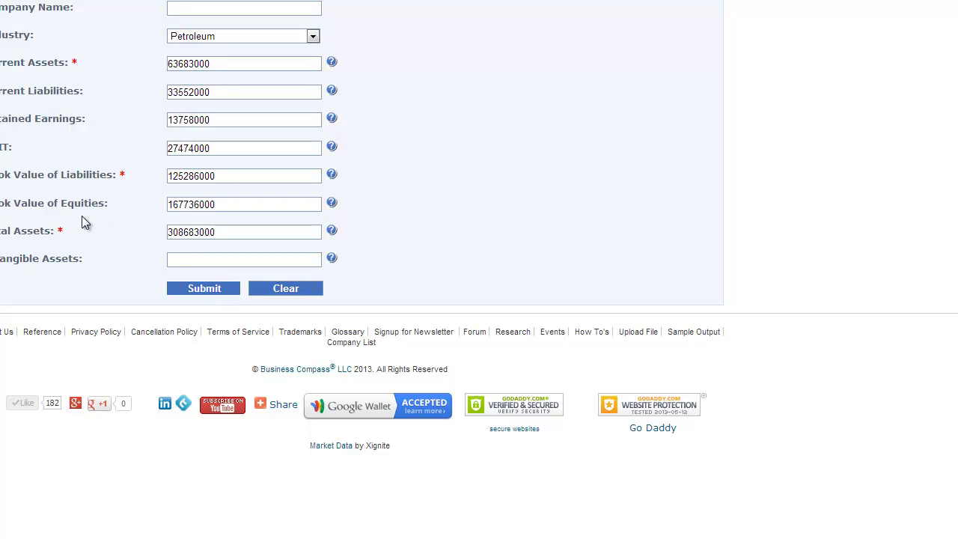
left_click(203, 289)
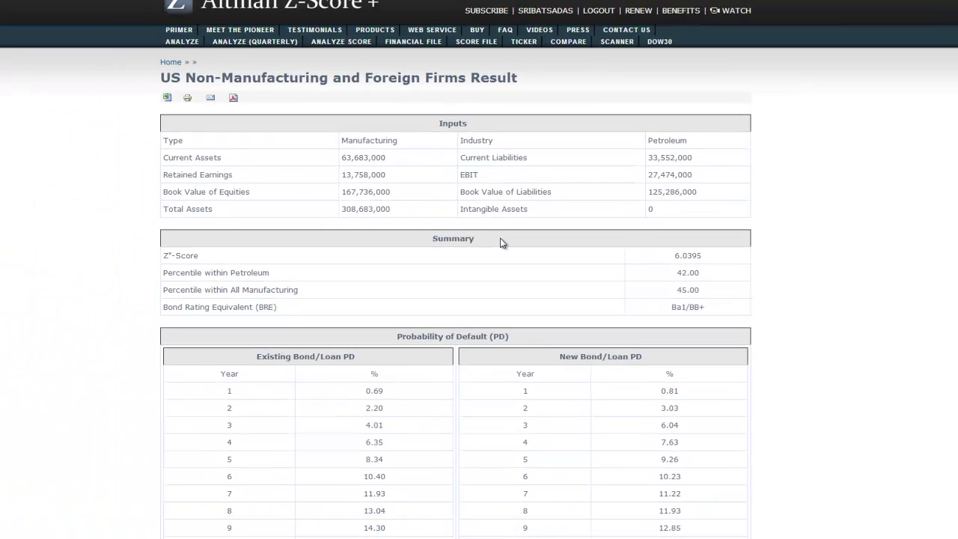
Step: Review the foreign petroleum firm's summary, default probabilities, long-term solvency gauge and line chart
scroll(516, 254, "down", 3)
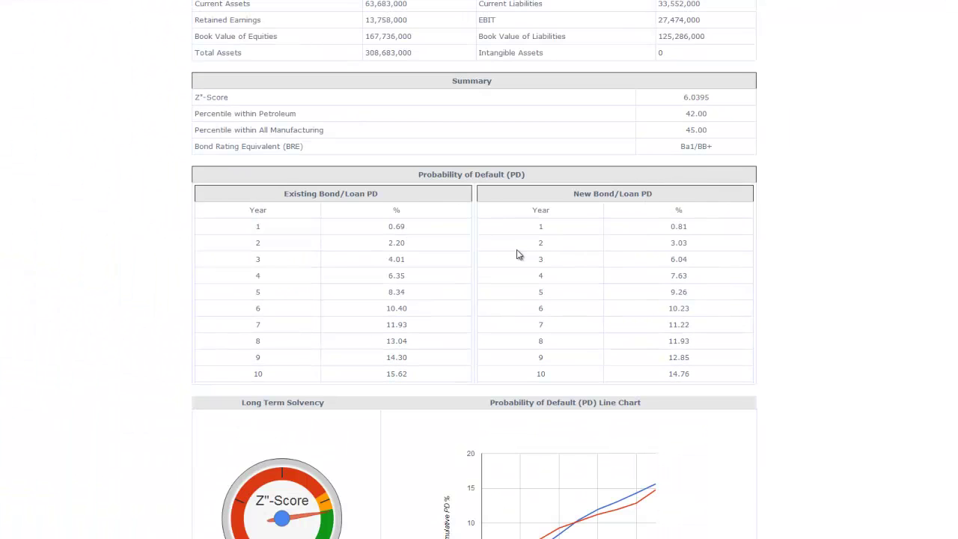
scroll(516, 254, "down", 3)
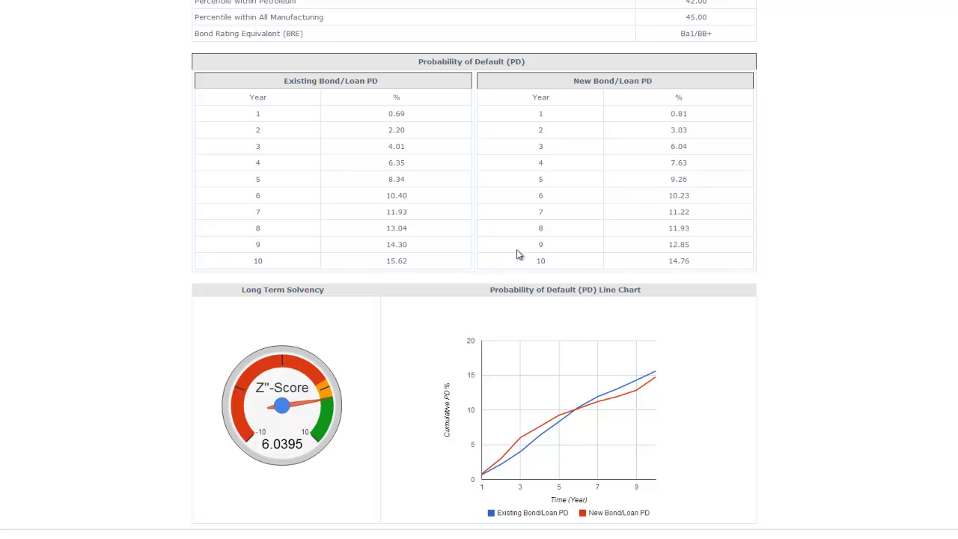
scroll(516, 255, "up", 8)
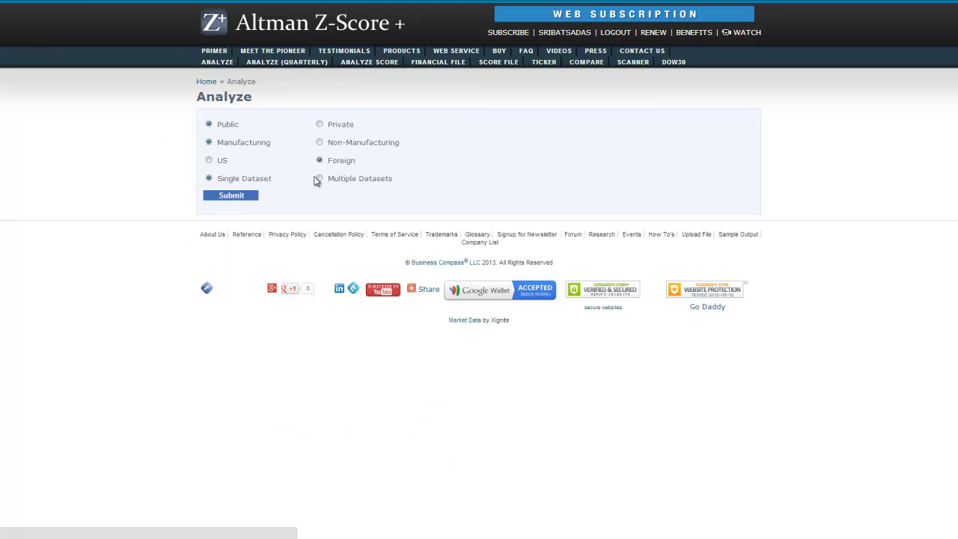
Step: View the Multiple Datasets form for a public foreign manufacturer and the quarterly form for a public US manufacturer
left_click(320, 181)
left_click(250, 198)
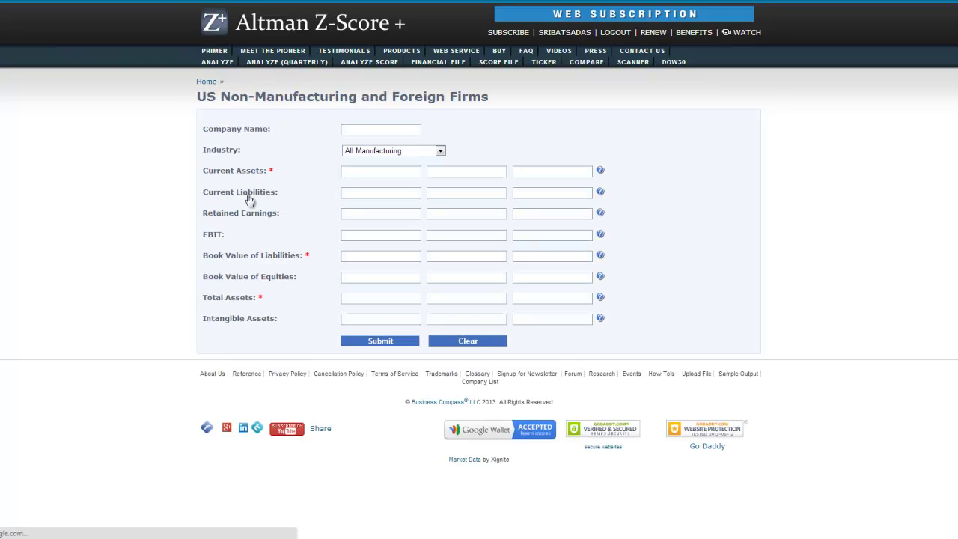
left_click(318, 65)
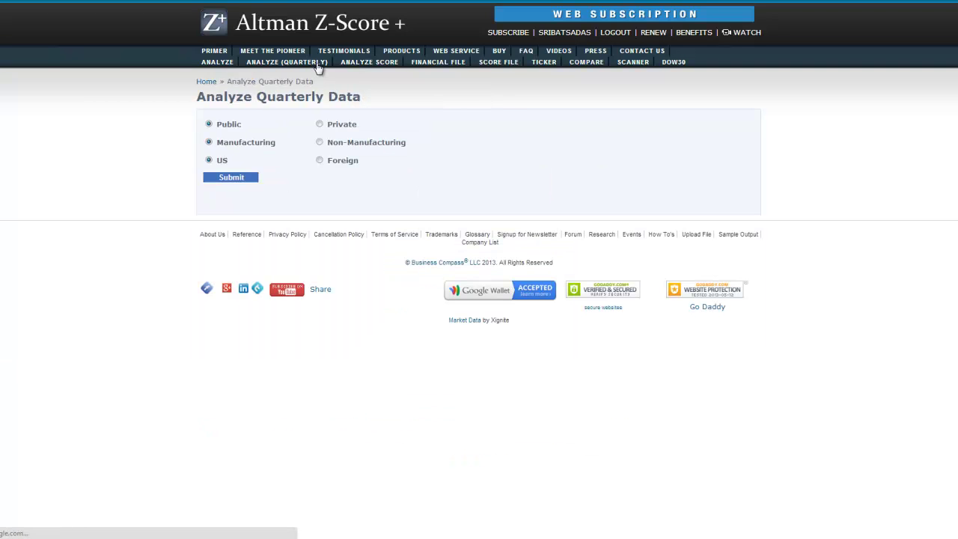
left_click(247, 183)
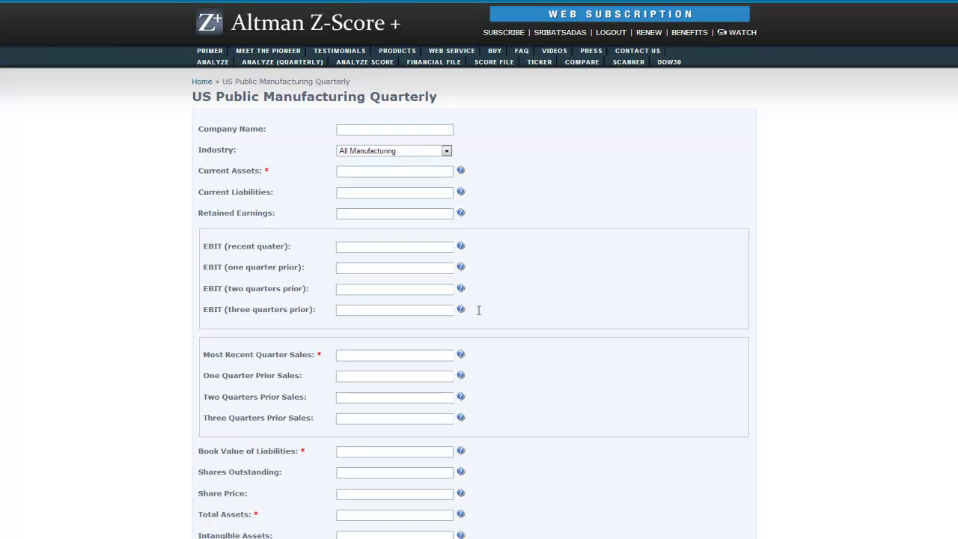
Step: Analyze a score of 5 for a Public, Manufacturing, US company in the Lumber & Wood industry
left_click(366, 62)
left_click(255, 143)
type("5")
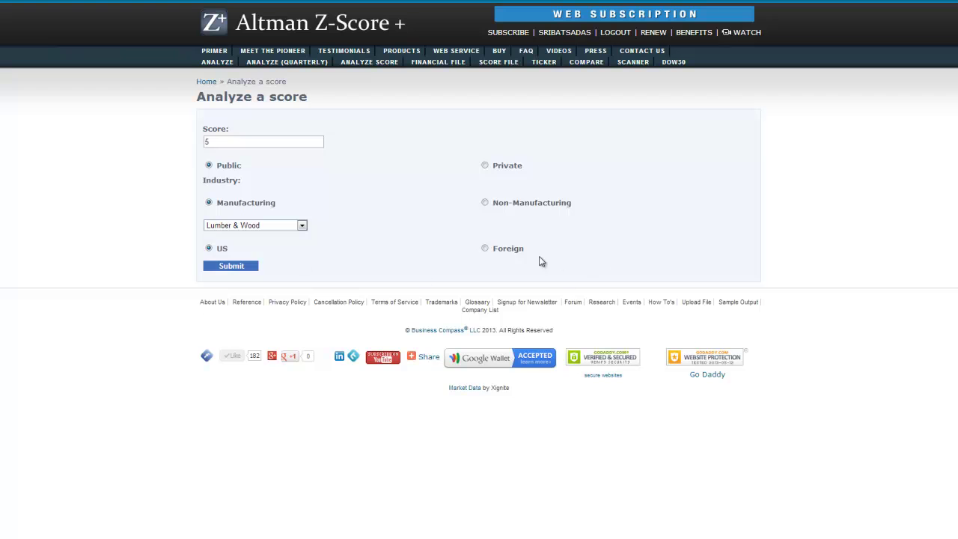
left_click(303, 227)
left_click(396, 219)
left_click(243, 268)
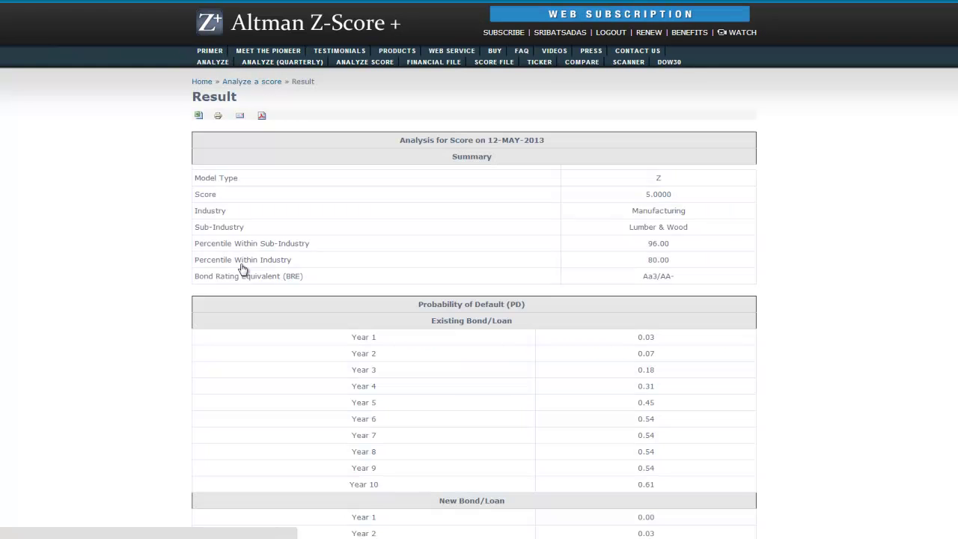
Step: Review the score analysis summary, existing and new bond default probabilities, solvency gauge and line chart
scroll(577, 231, "down", 4)
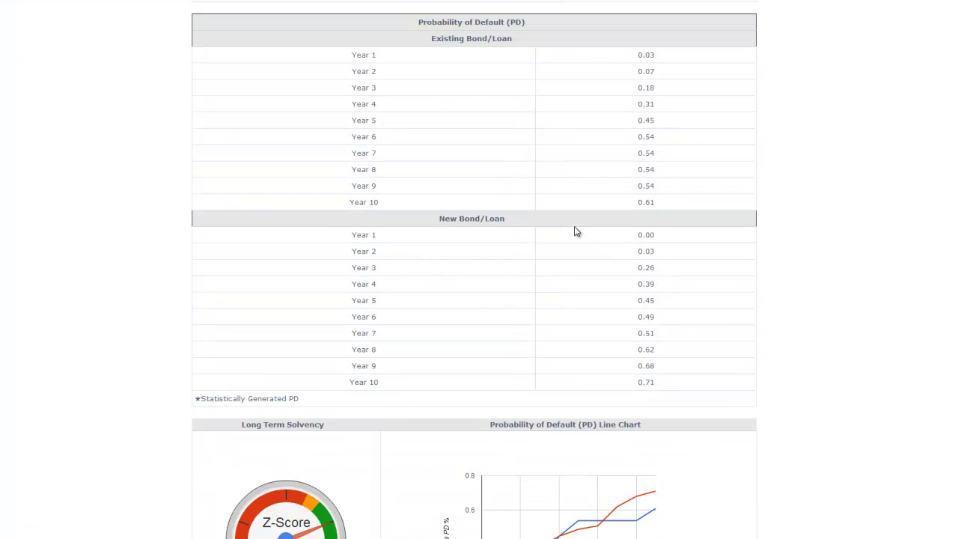
scroll(576, 231, "up", 3)
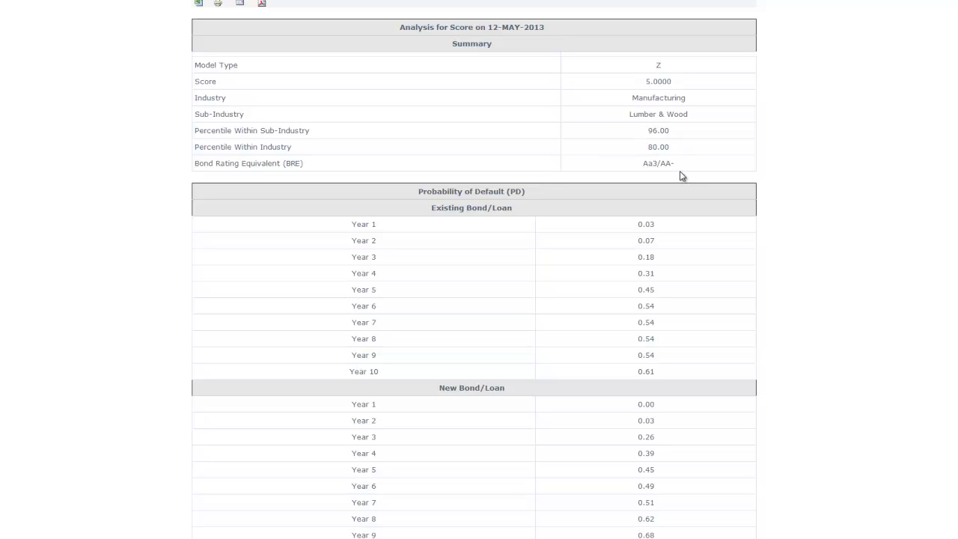
scroll(682, 176, "down", 3)
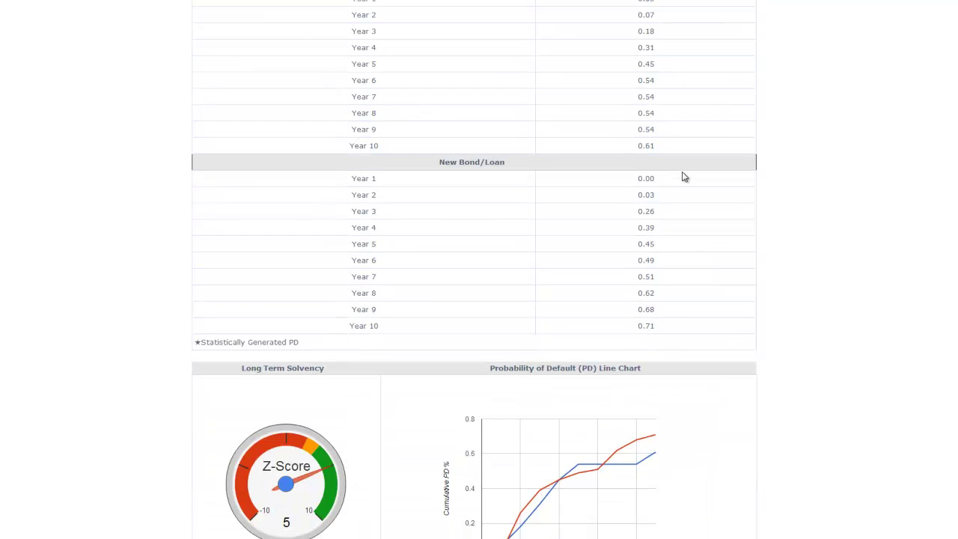
scroll(682, 177, "down", 1)
scroll(682, 177, "up", 5)
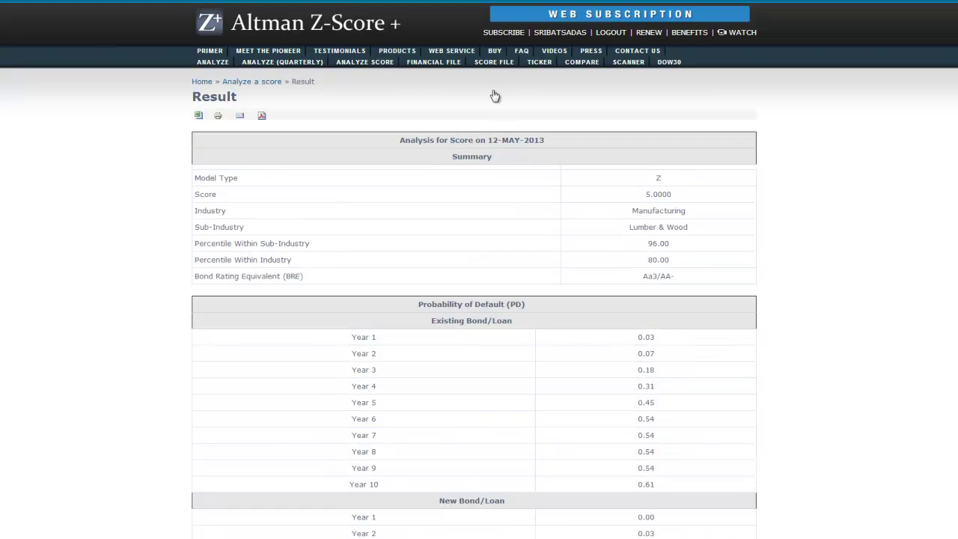
Step: Set up the financial file upload for a Public, Manufacturing, US company in Electronic & Transportation, marking the file as containing a header record
left_click(438, 66)
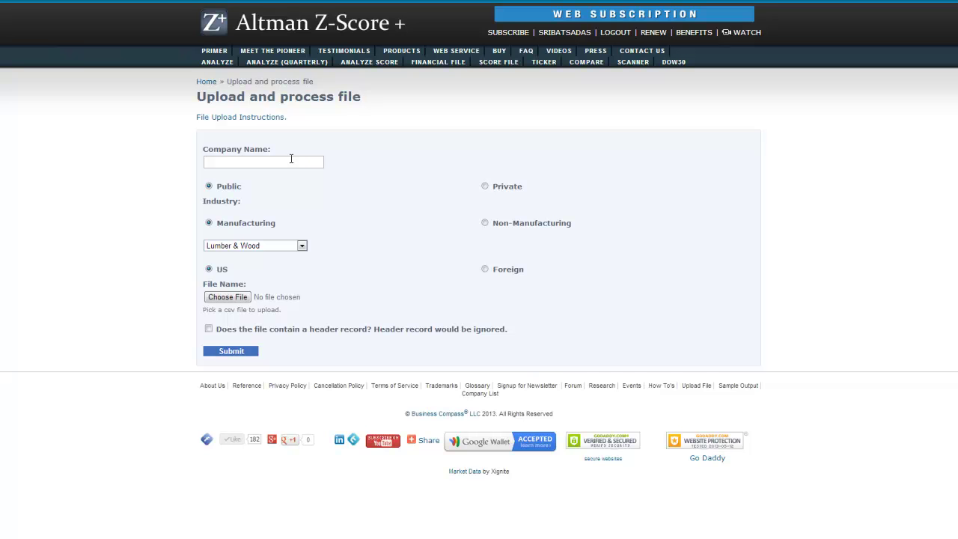
left_click(209, 330)
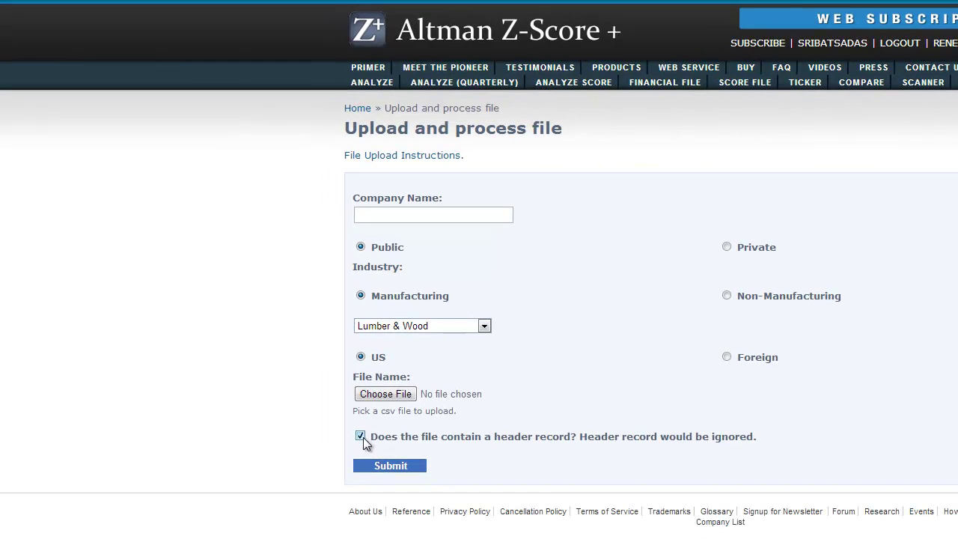
left_click(485, 326)
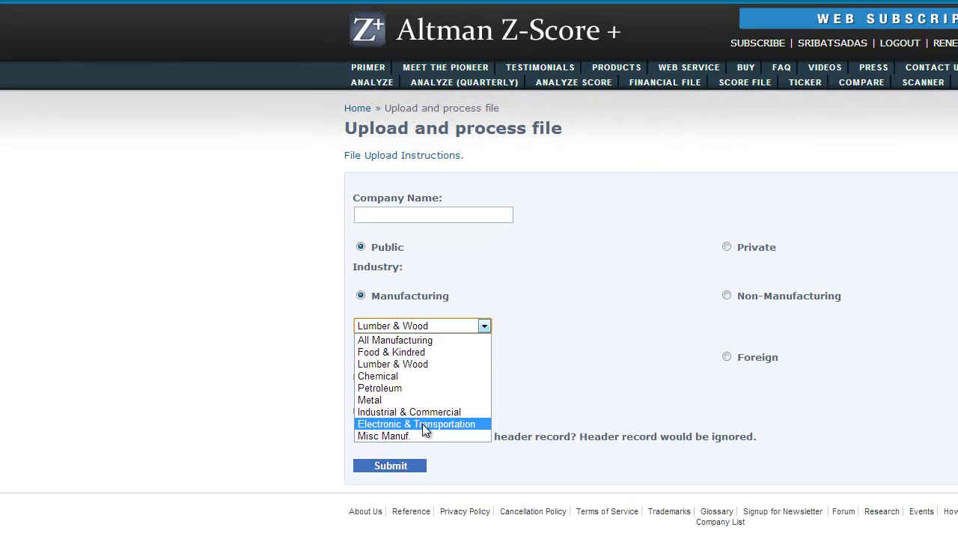
left_click(422, 417)
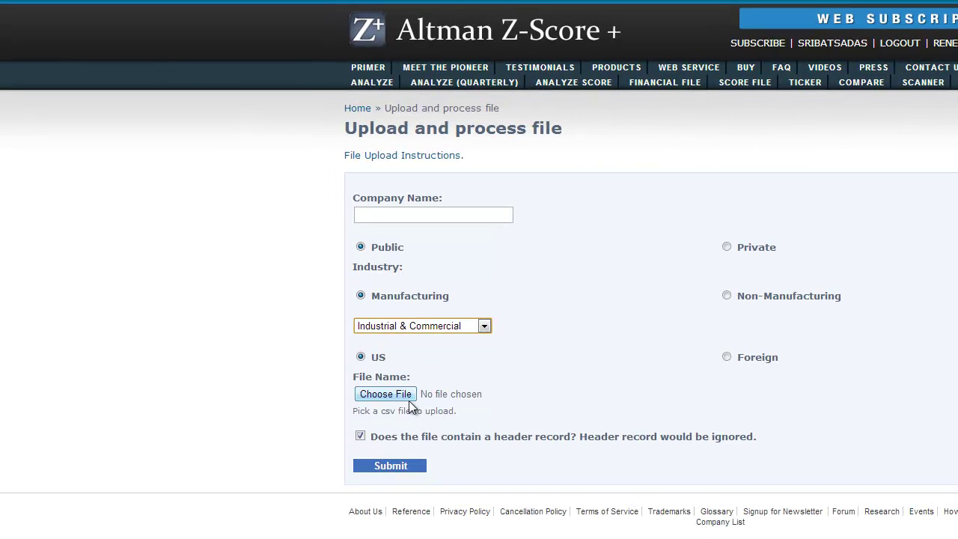
left_click(485, 327)
left_click(435, 412)
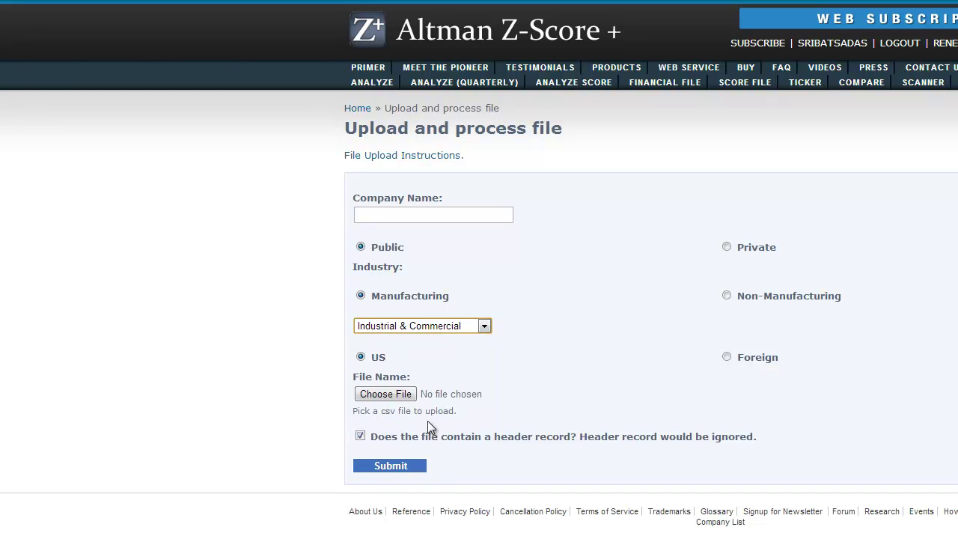
Step: Choose amr.csv as the financial data file and submit it for processing
left_click(386, 395)
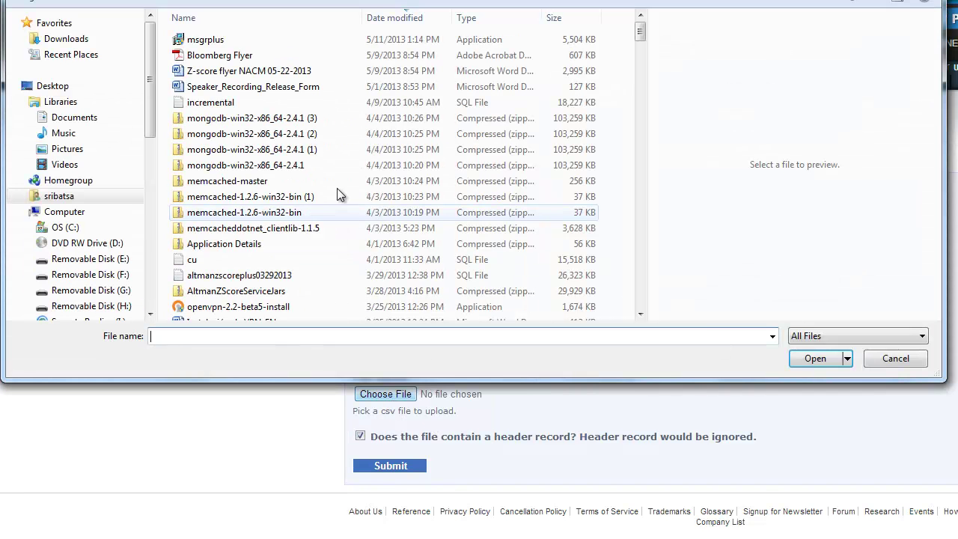
type("am")
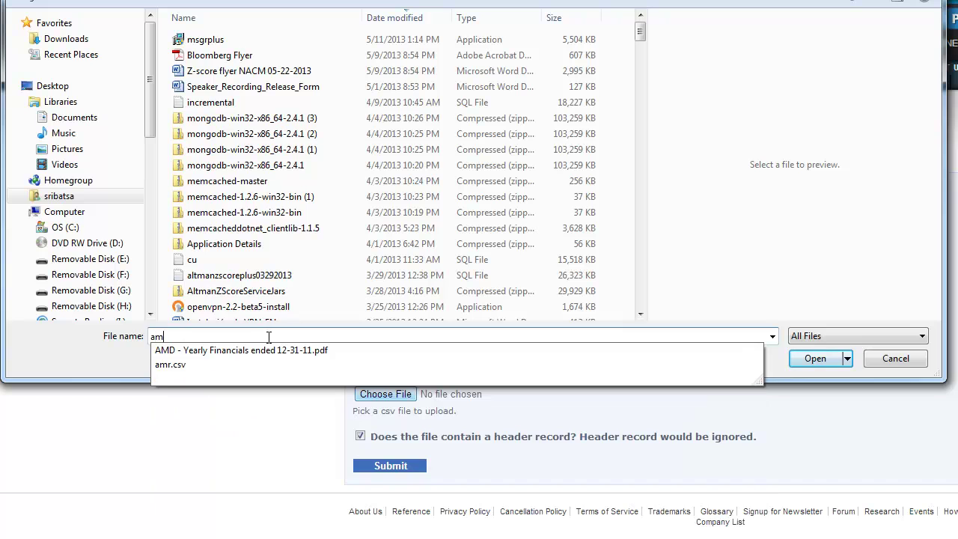
left_click(252, 365)
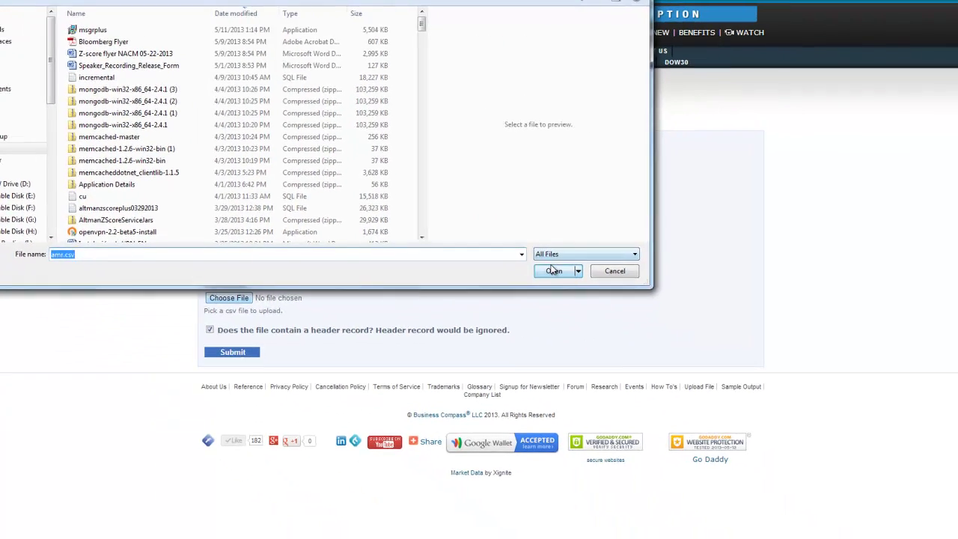
left_click(816, 359)
left_click(232, 352)
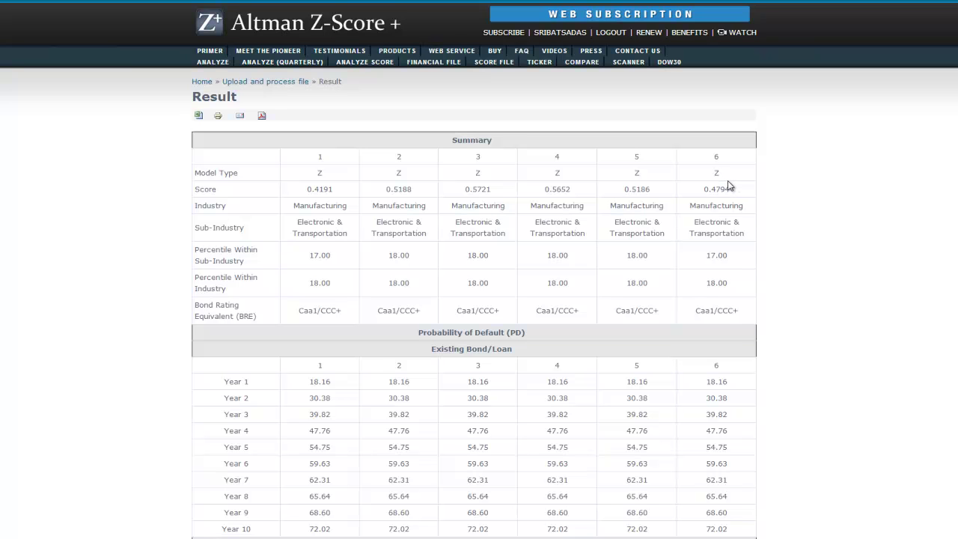
Step: Review the uploaded financial file's score summary and default probabilities across all datasets
scroll(728, 186, "down", 5)
scroll(730, 189, "down", 3)
scroll(731, 189, "up", 8)
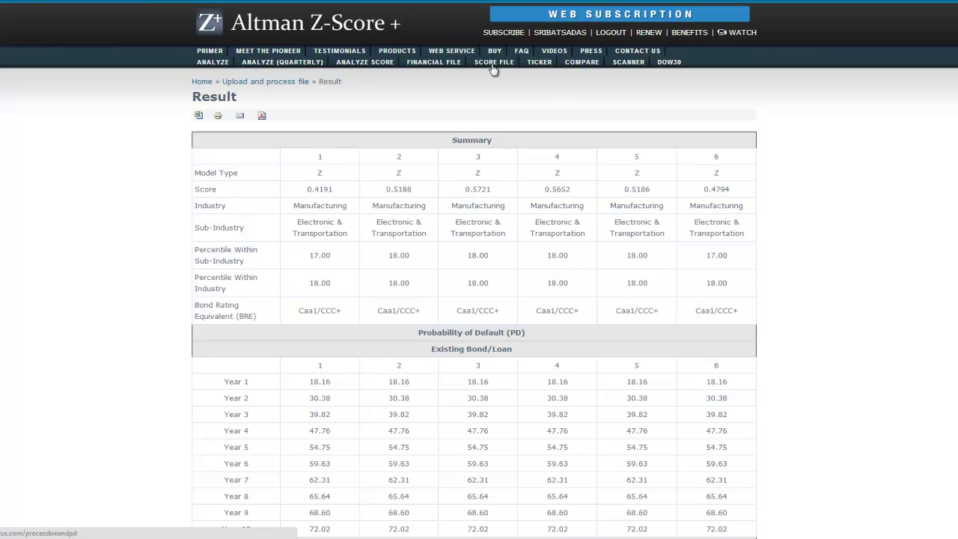
Step: Process the score file score.csv with a header record for a Public, Manufacturing, US company in Lumber & Wood
left_click(493, 64)
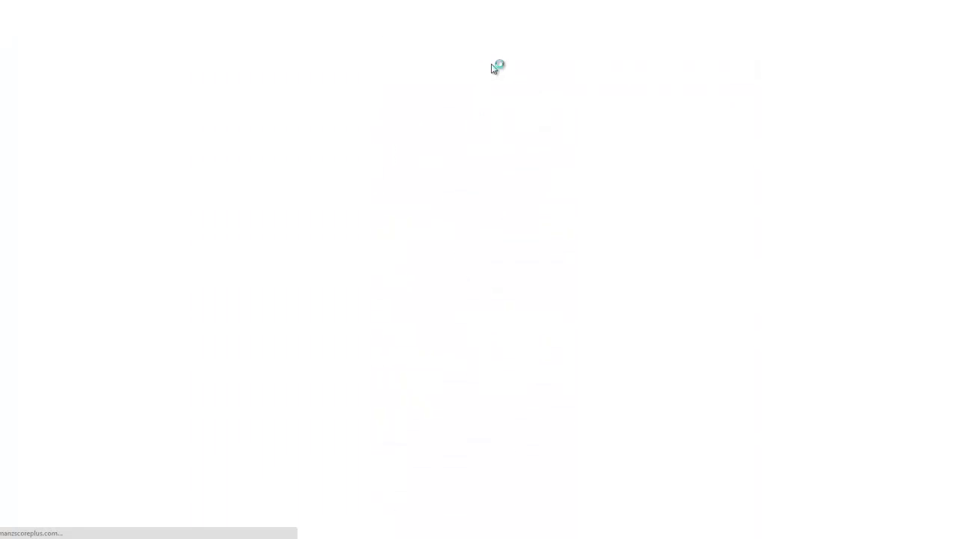
left_click(234, 297)
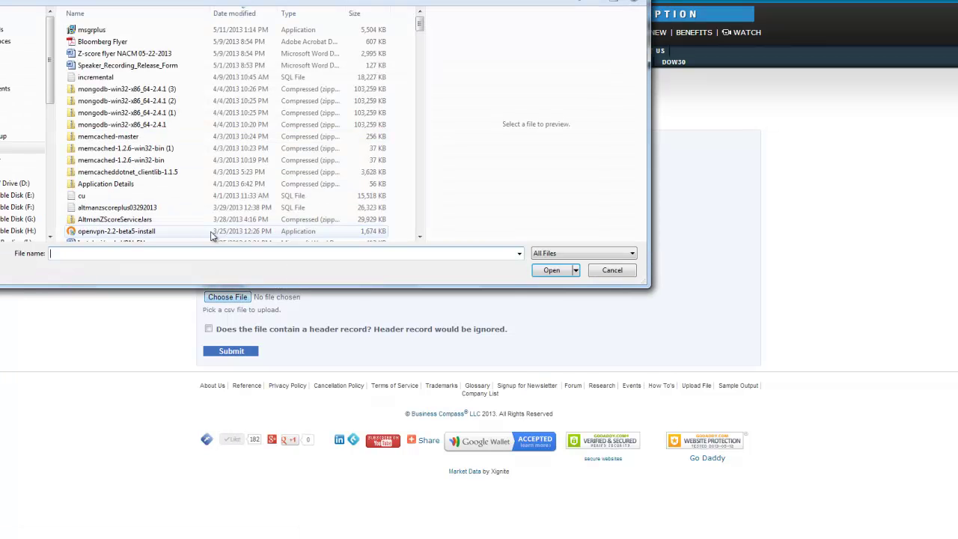
type("sco")
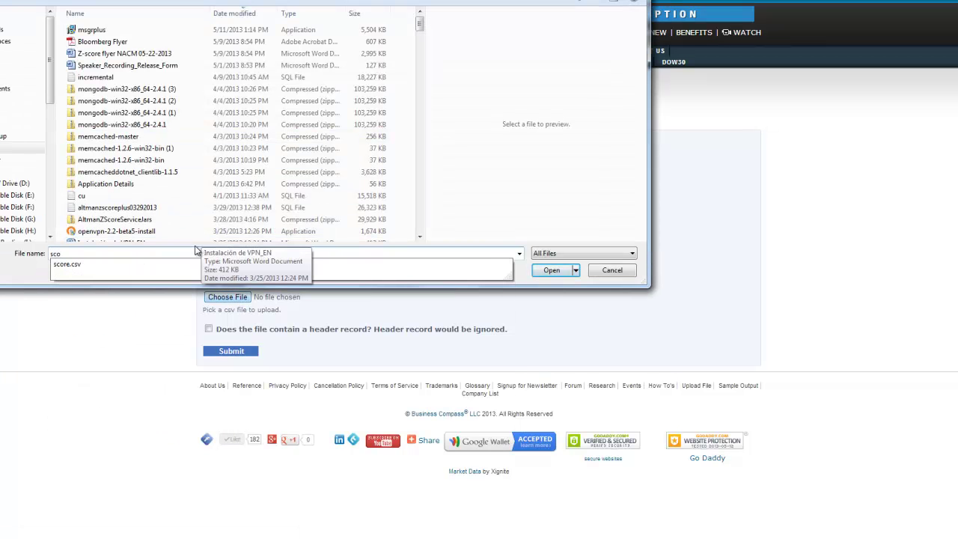
left_click(175, 263)
left_click(539, 272)
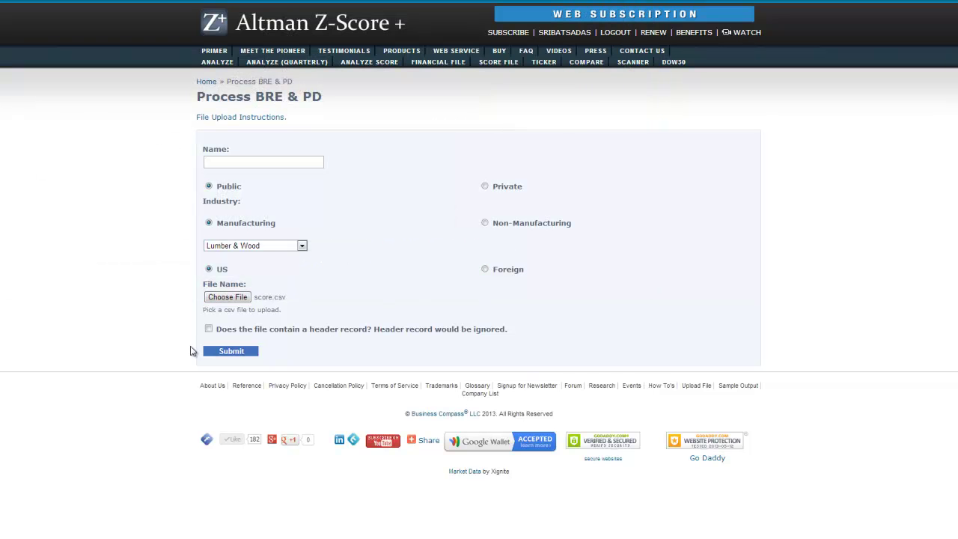
left_click(208, 328)
left_click(230, 352)
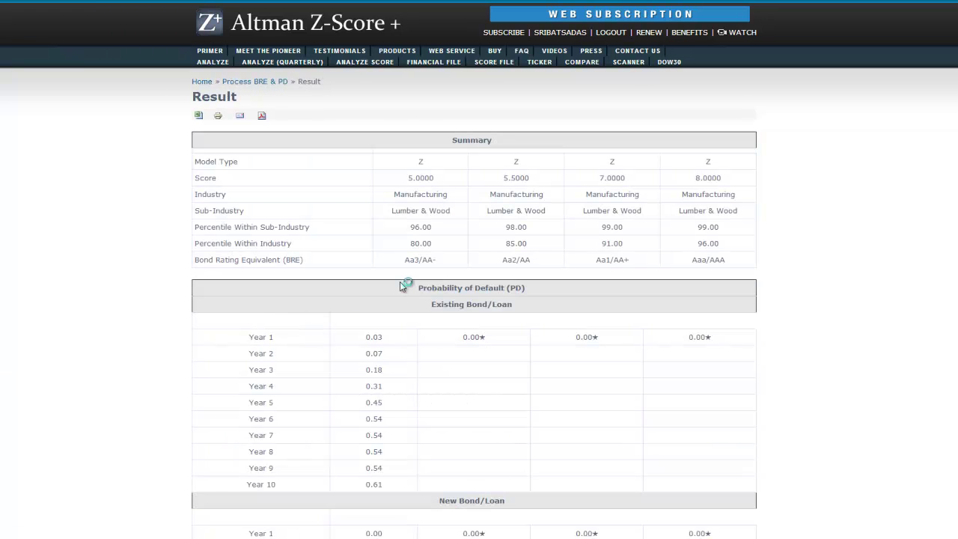
Step: Review the score file's summary and default probabilities, and look over the home page's What's New section
scroll(400, 283, "down", 6)
scroll(402, 290, "up", 6)
left_click(201, 83)
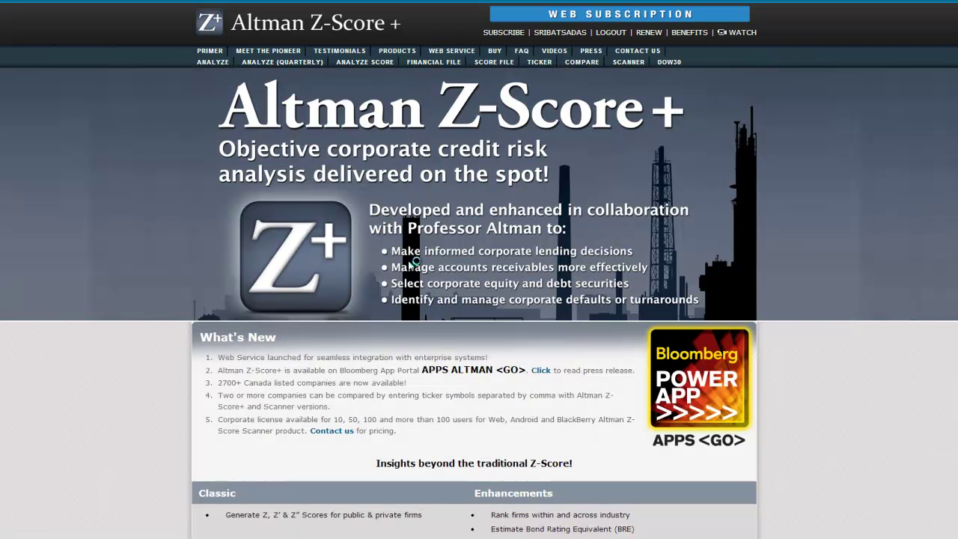
scroll(414, 264, "down", 1)
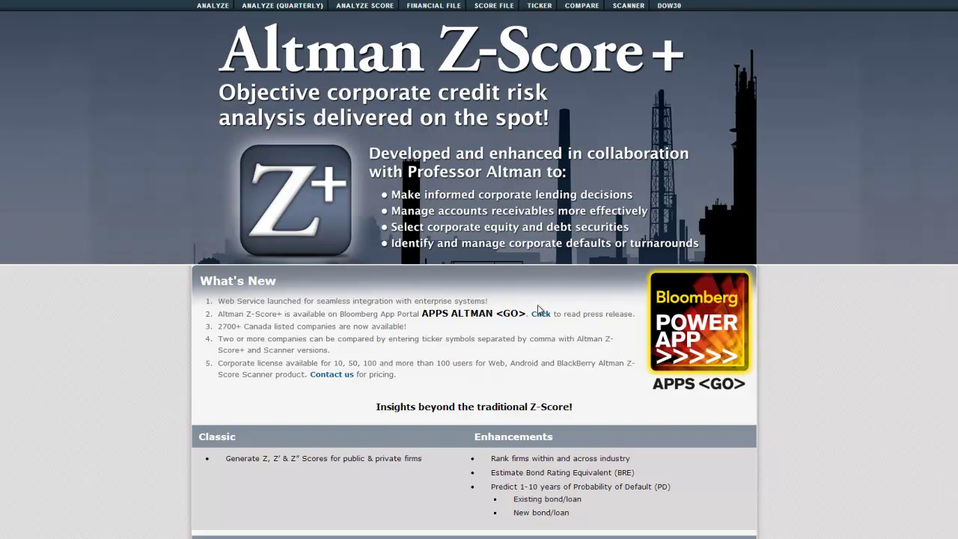
scroll(537, 310, "up", 1)
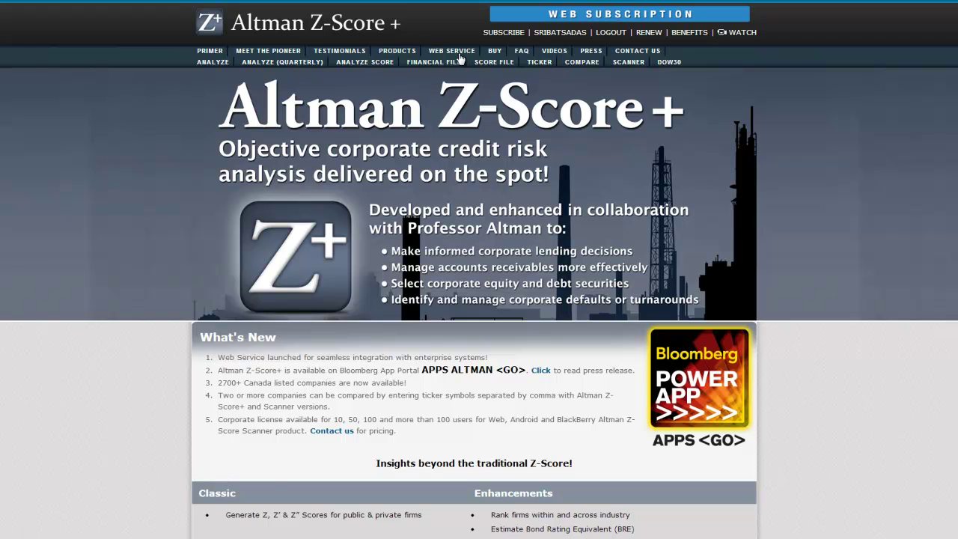
Step: View the Web Service overview and read through the Primer on Z-Scores, BREs, percentile rankings and PDs
left_click(458, 57)
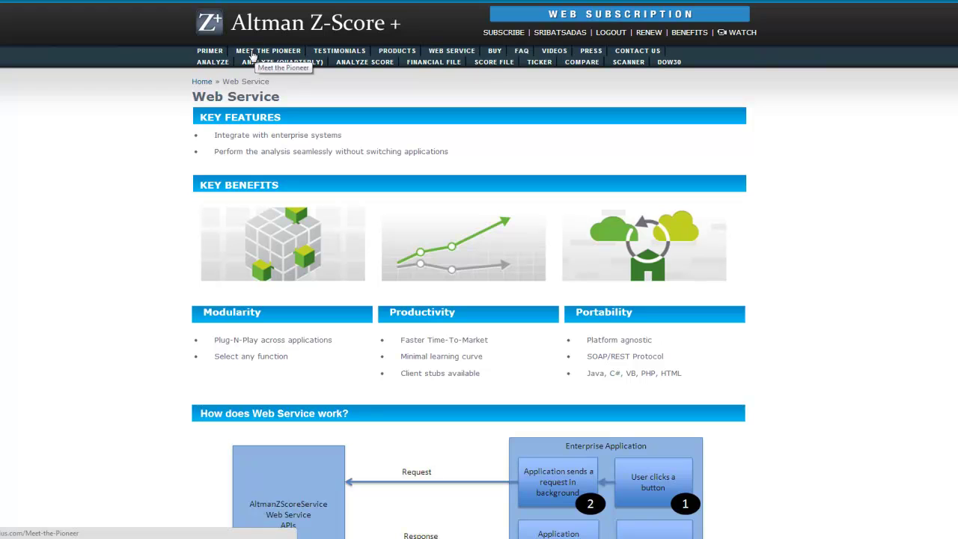
left_click(214, 57)
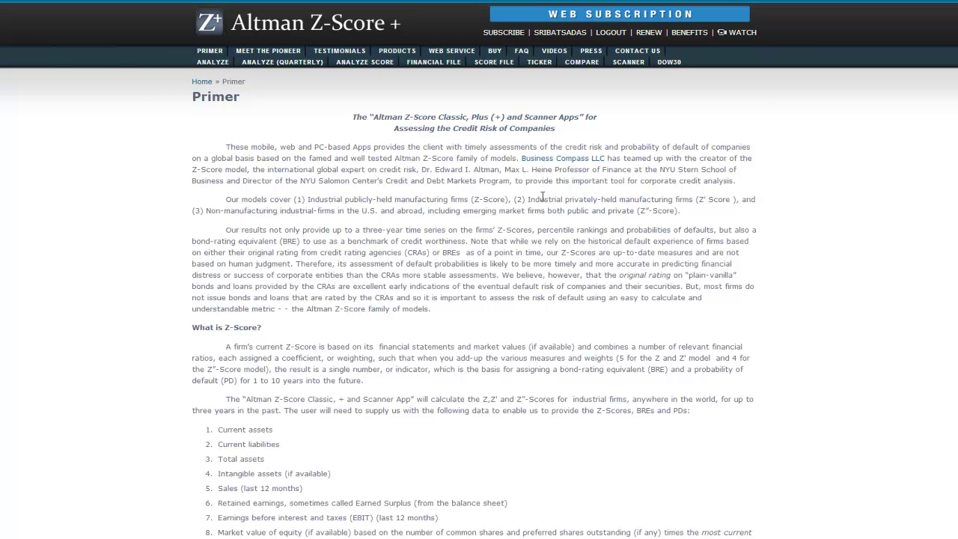
scroll(543, 196, "down", 6)
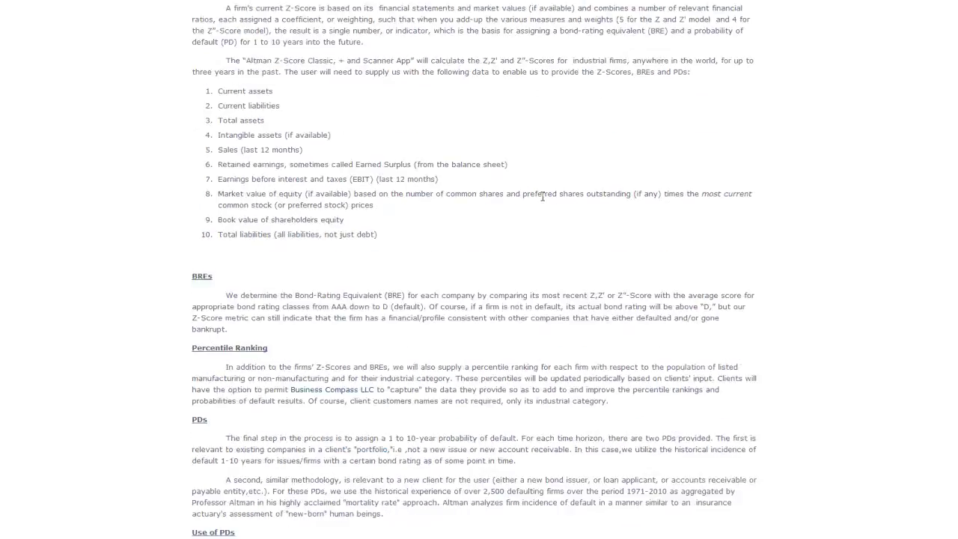
scroll(543, 197, "down", 2)
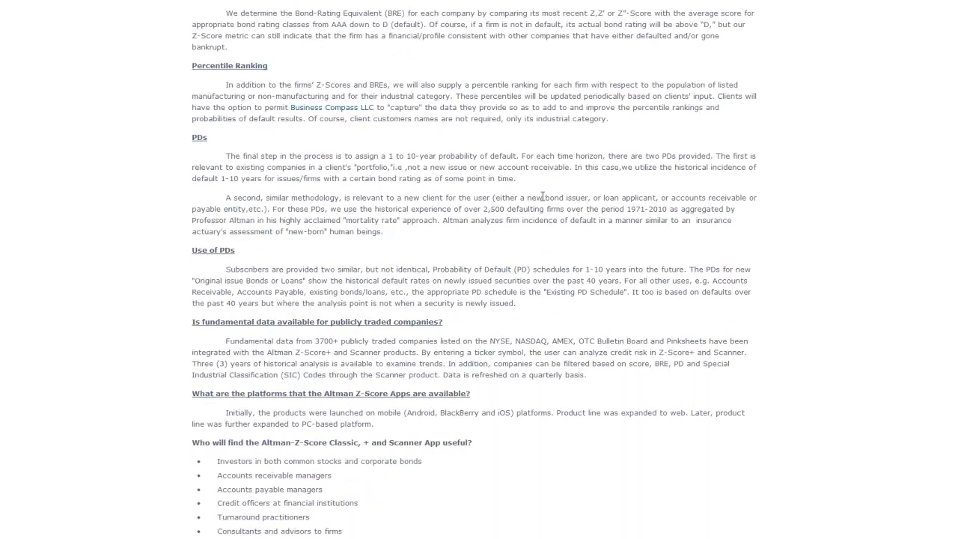
scroll(437, 223, "up", 8)
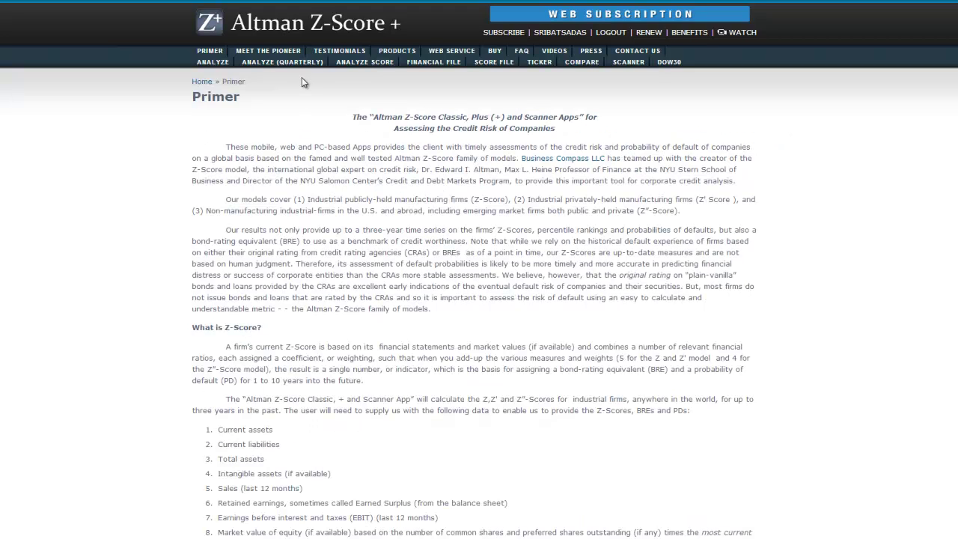
Step: View the Meet the Pioneer and Testimonials pages and the Products feature comparison
left_click(283, 54)
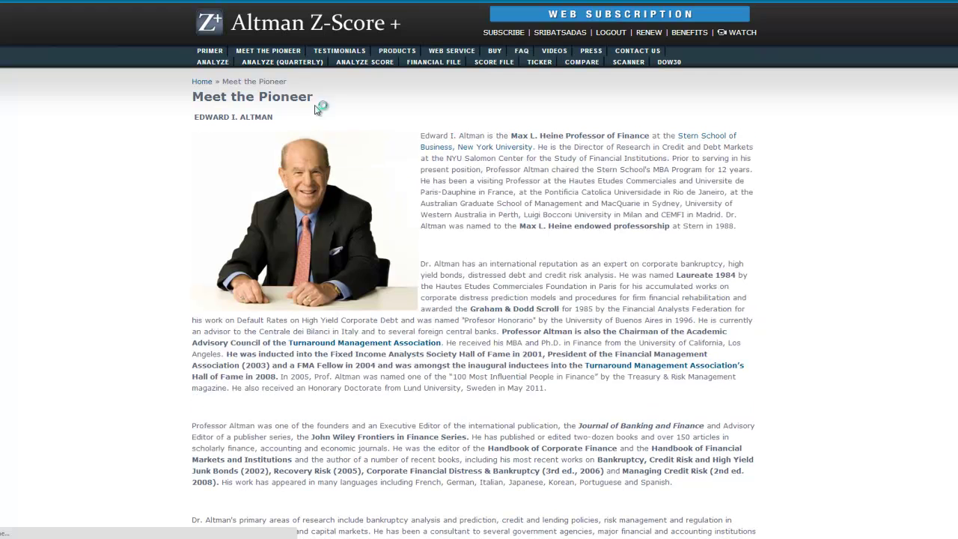
left_click(349, 52)
left_click(395, 51)
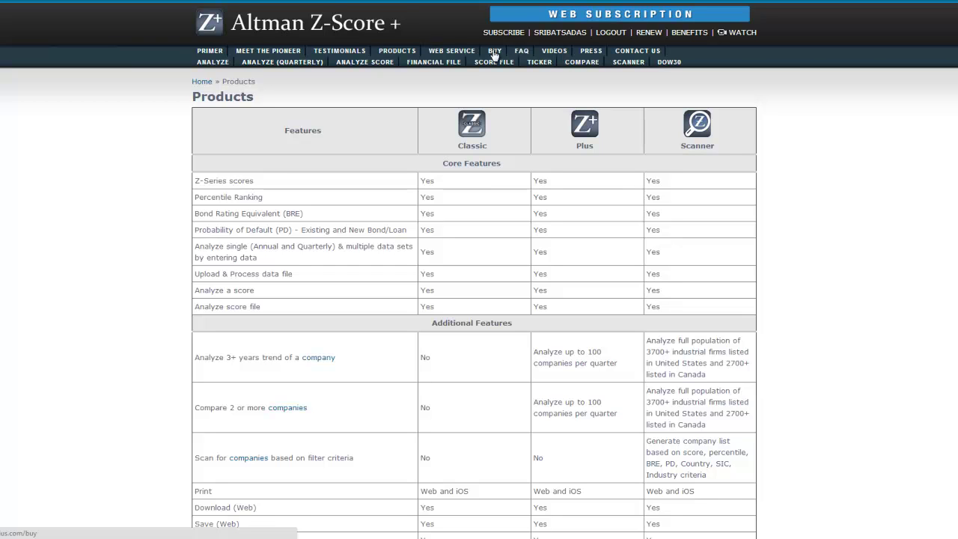
Step: View the Buy, FAQ, Videos and Contact pages, and return to the home page
left_click(494, 52)
left_click(524, 52)
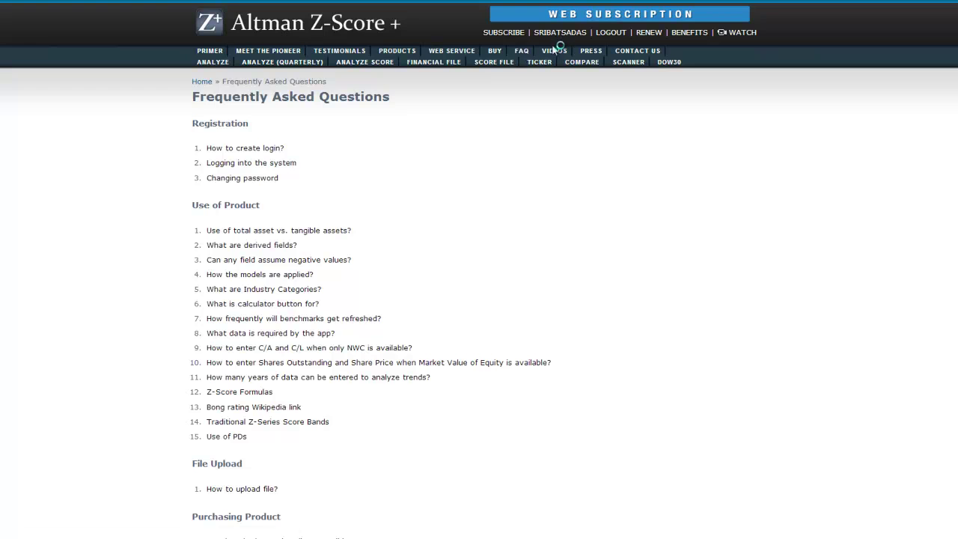
left_click(554, 53)
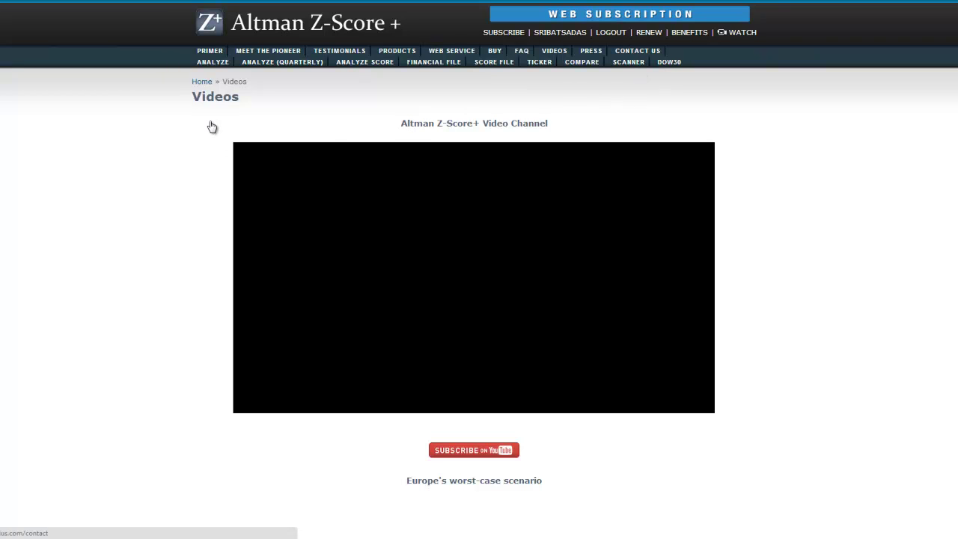
left_click(203, 83)
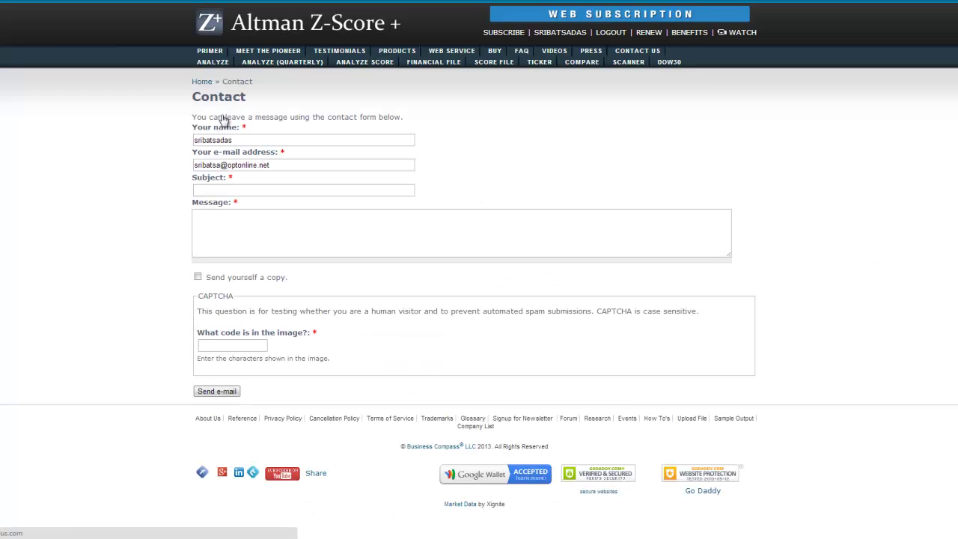
left_click(201, 82)
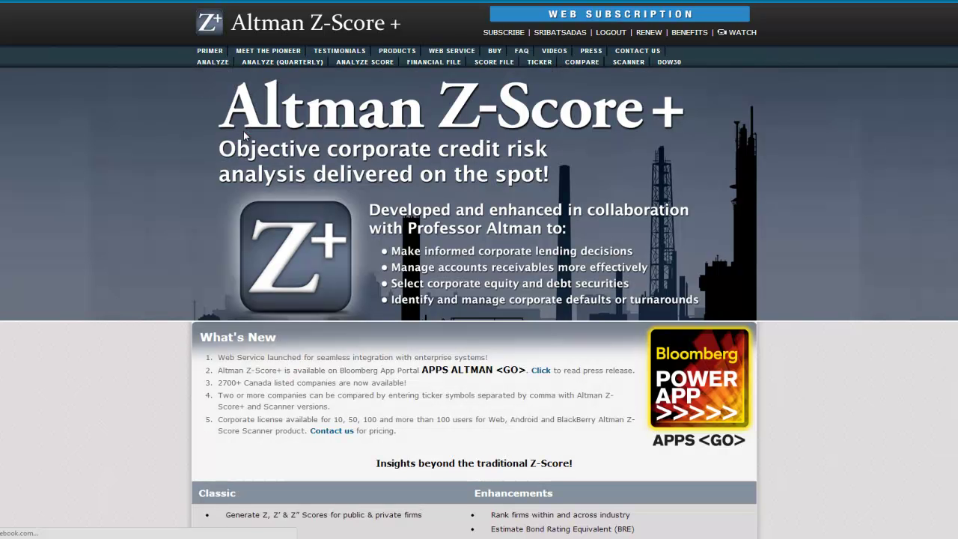